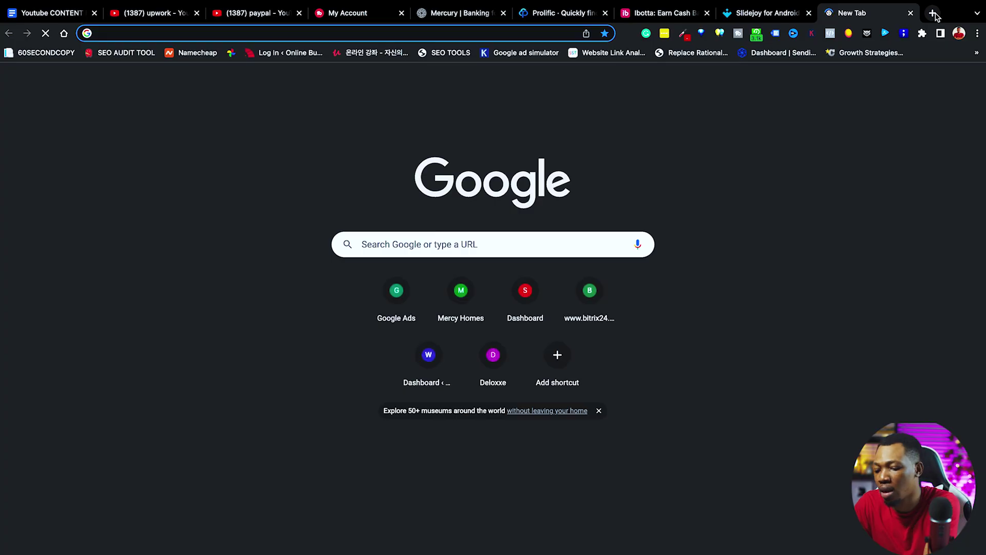
Search Google for "tubebuddy chrom extension" and view the TubeBuddy page in the Chrome Web Store and the installed extension's options.
type("tubeb")
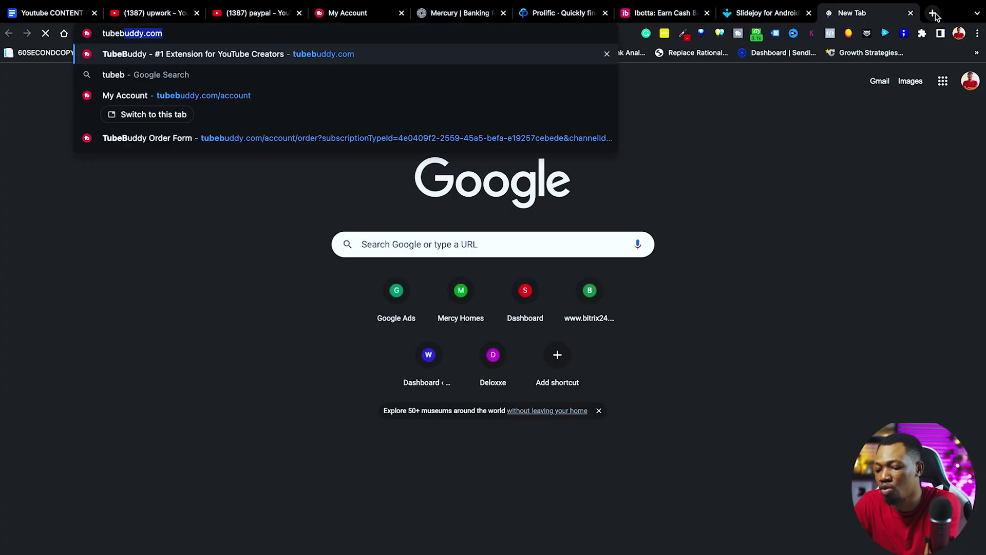
type("uddy chrom exten")
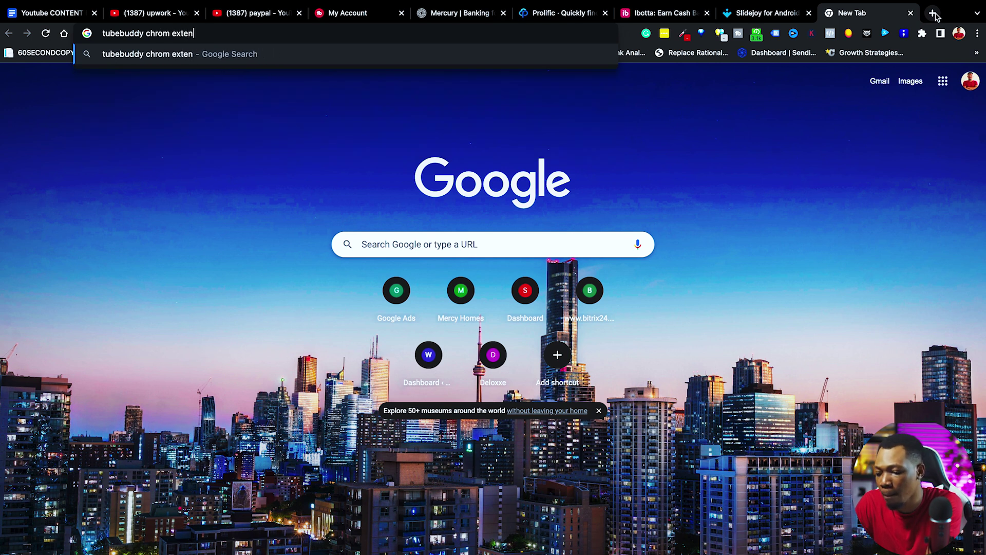
type("sion")
key("Return")
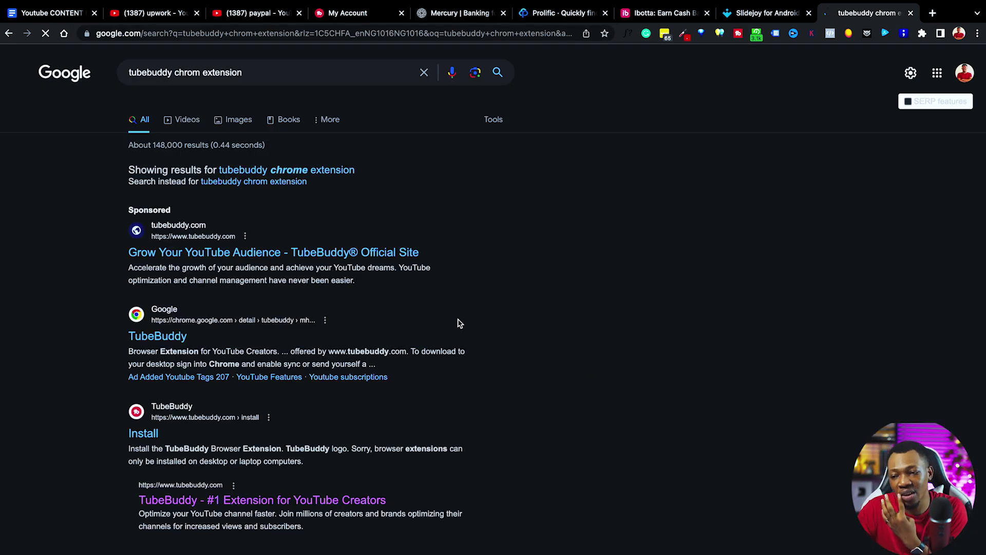
left_click(167, 340)
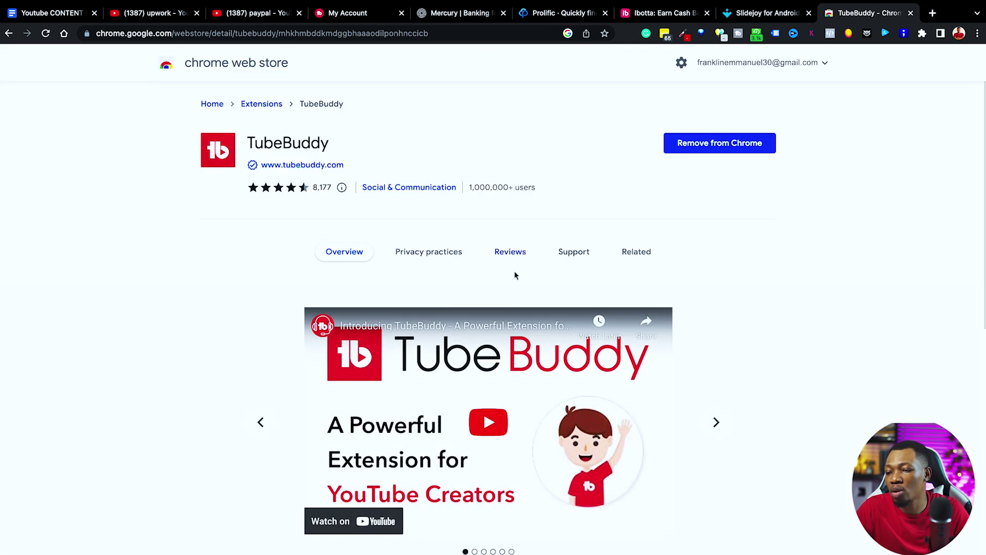
scroll(443, 389, "down", 3)
scroll(456, 378, "up", 3)
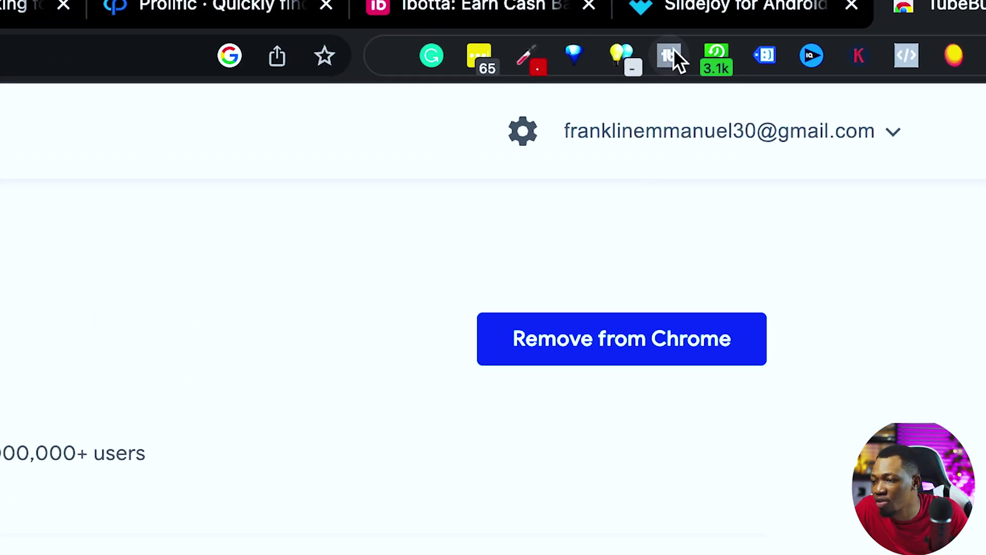
right_click(670, 54)
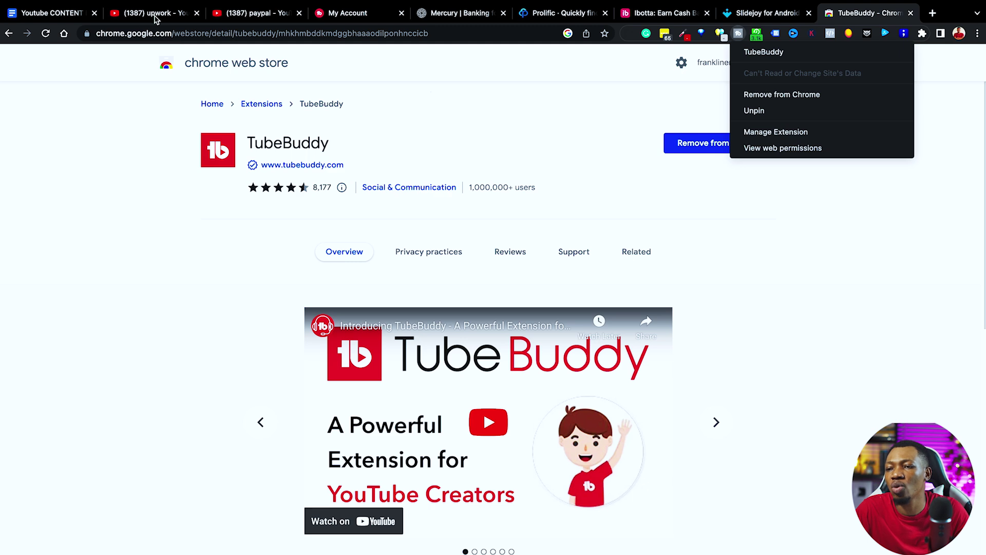
key("Escape")
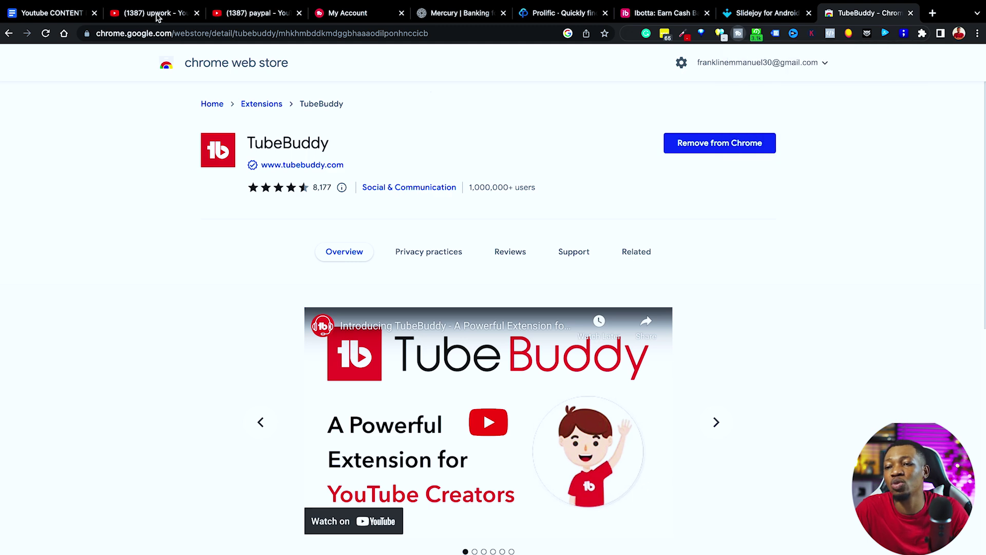
Switch to the YouTube search results for "upwork" and browse the tools and features offered in TubeBuddy's extension menu.
left_click(154, 13)
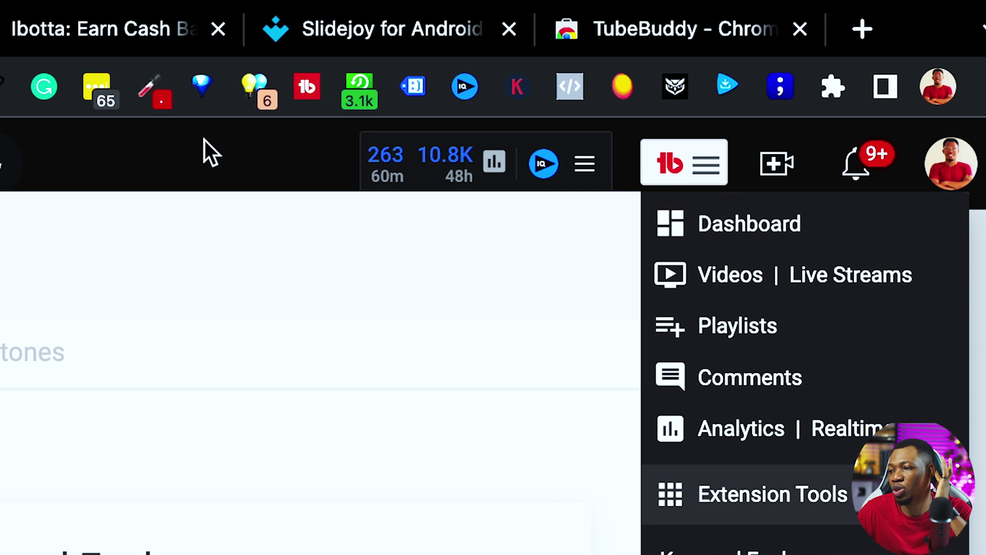
left_click(698, 178)
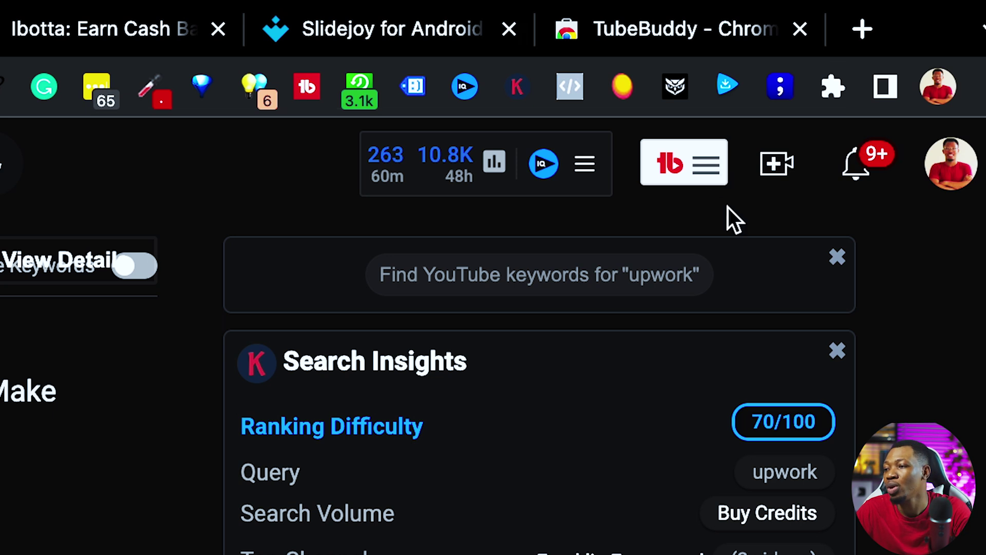
left_click(683, 173)
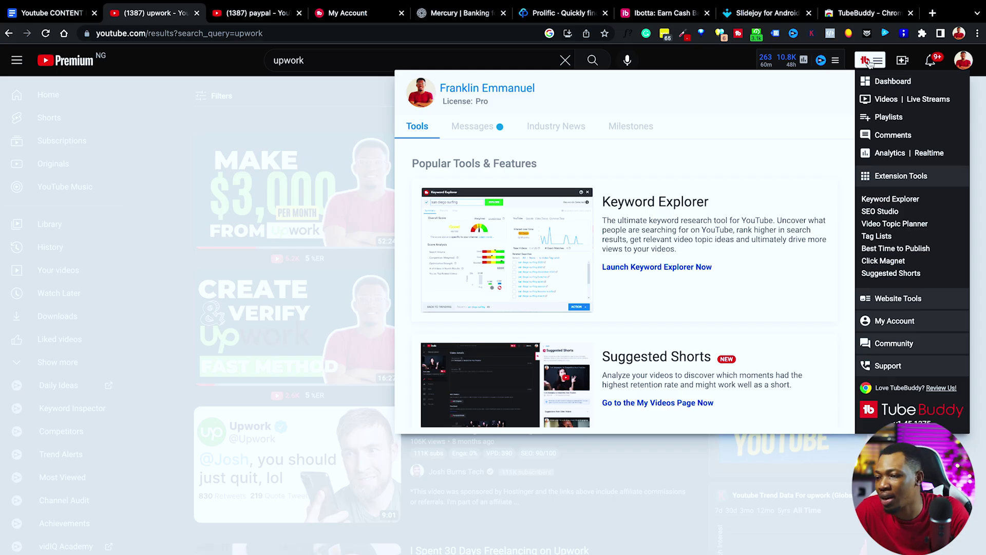
scroll(624, 358, "down", 10)
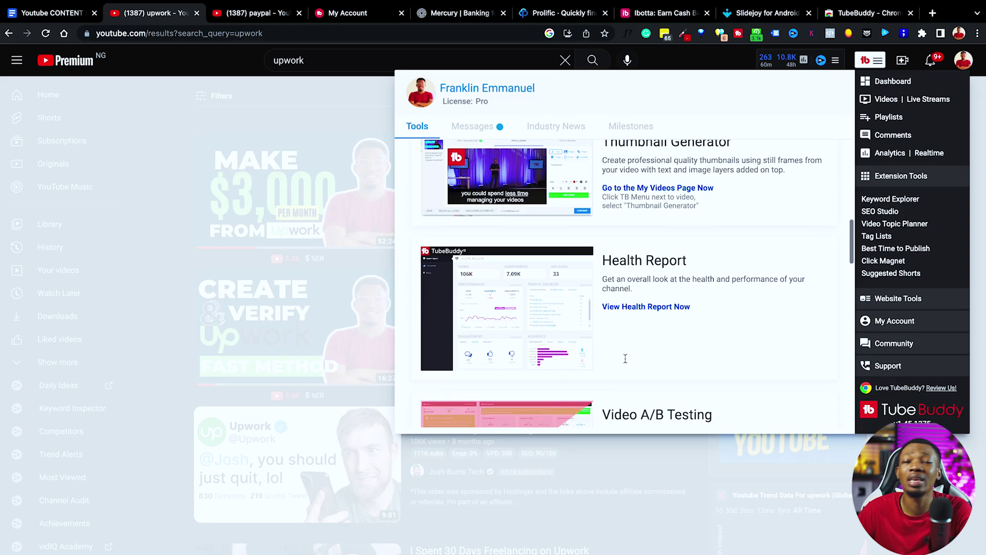
scroll(627, 363, "up", 3)
scroll(626, 363, "up", 5)
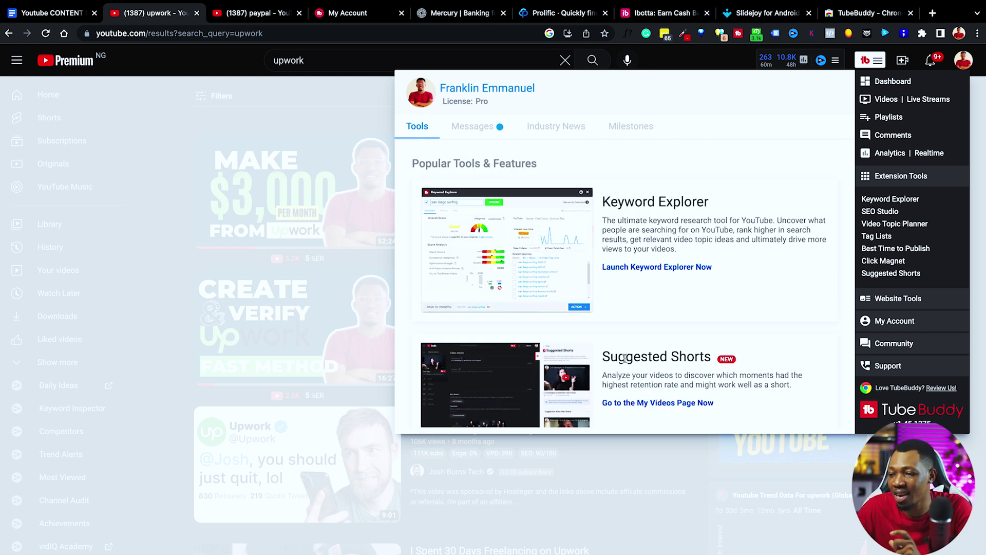
Launch TubeBuddy's Keyword Explorer and explore "how to do simple makeup", followed by "how to do simple makeup for beginners".
left_click(675, 269)
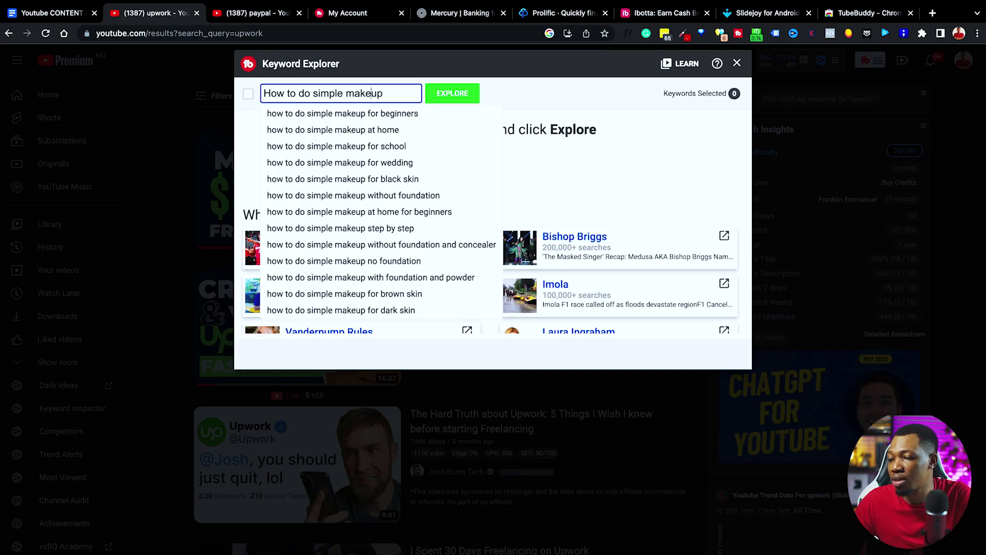
key("Escape")
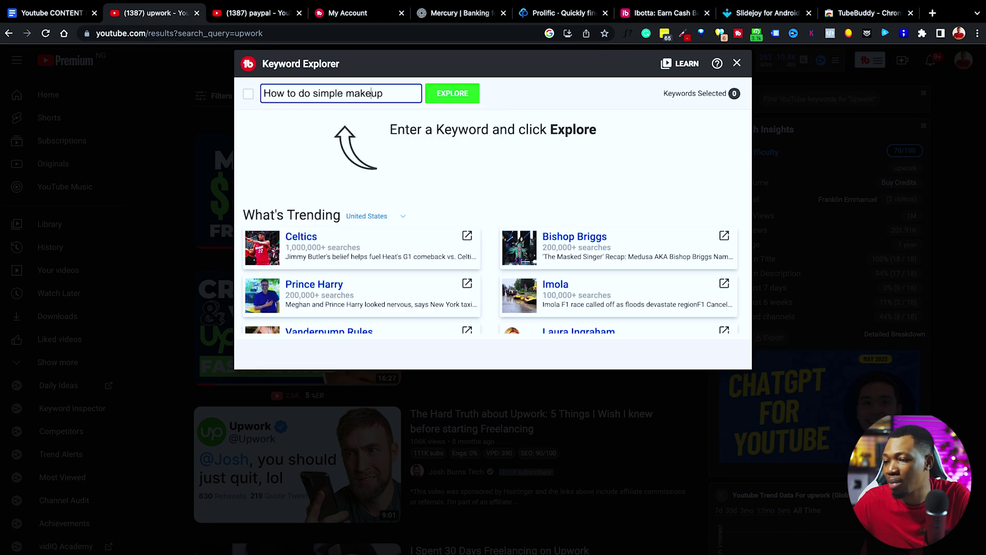
key("Return")
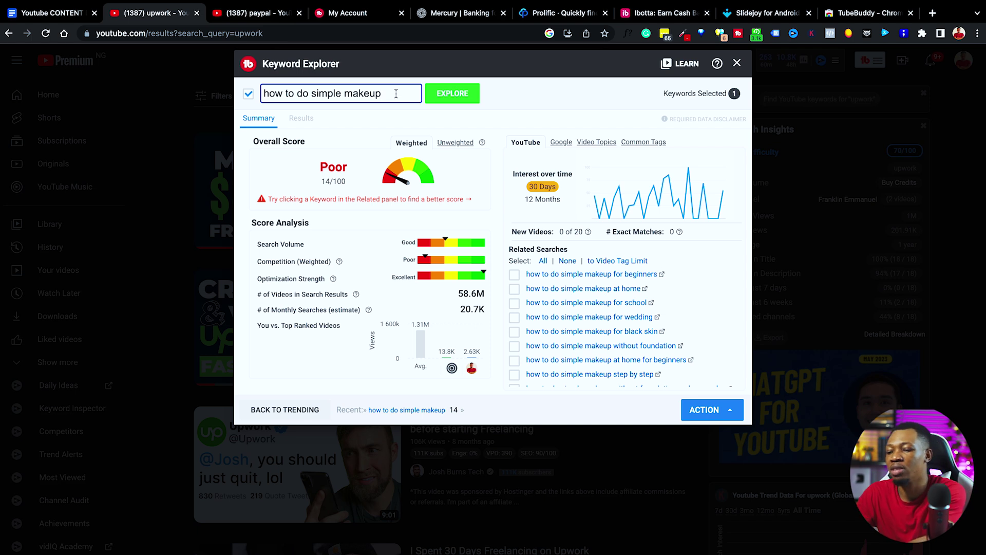
type("for beginners")
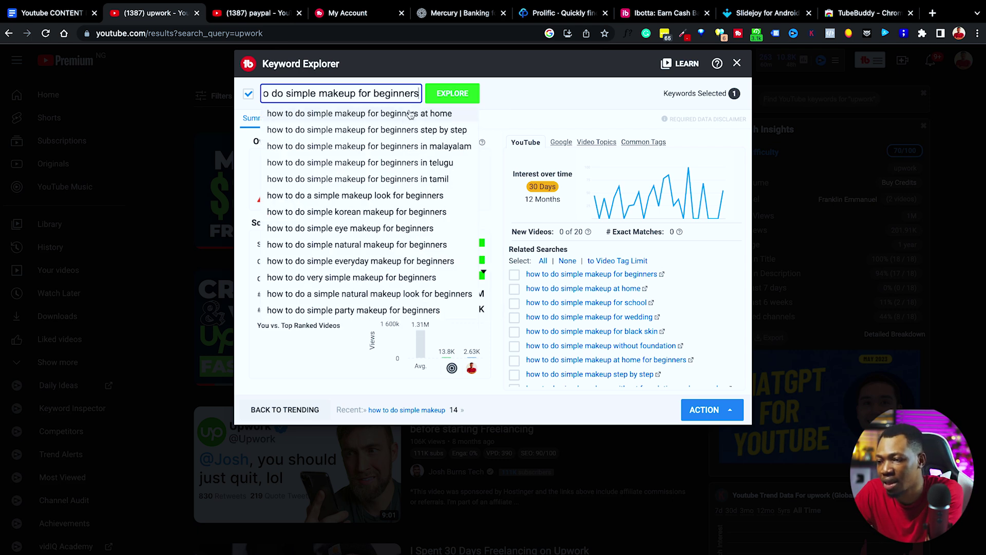
left_click(451, 96)
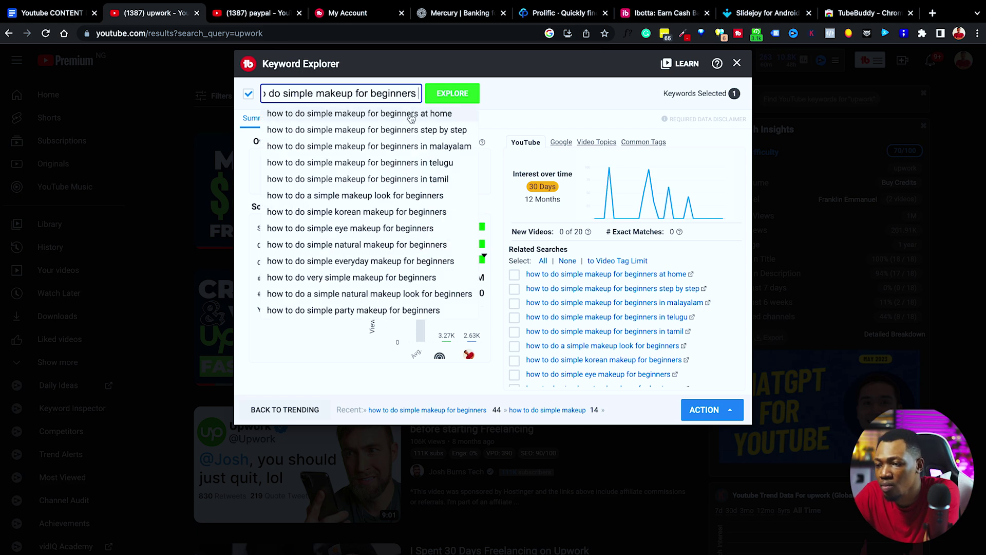
Explore the suggested keyword "how to do simple makeup for beginners step by step" and compare its unweighted and weighted scores.
left_click(412, 128)
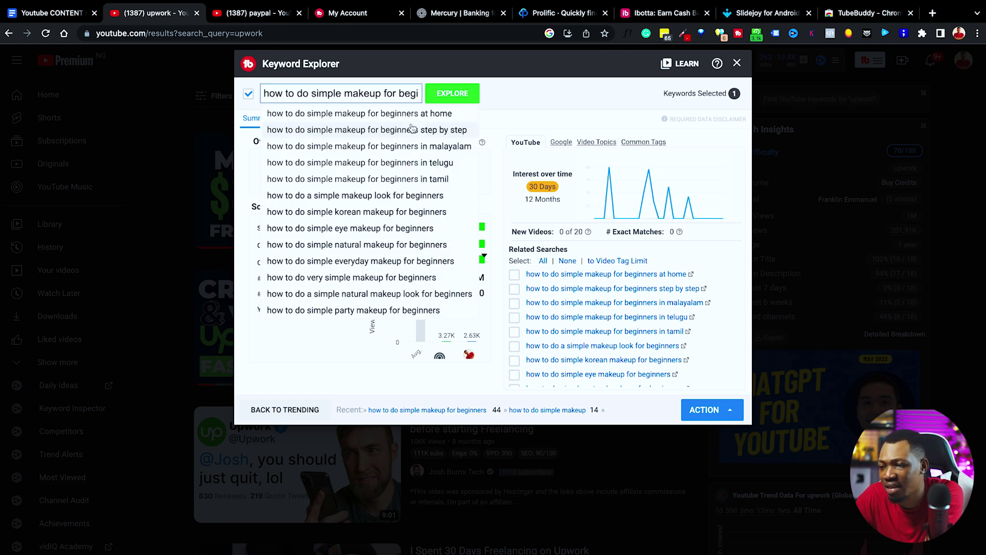
left_click(411, 130)
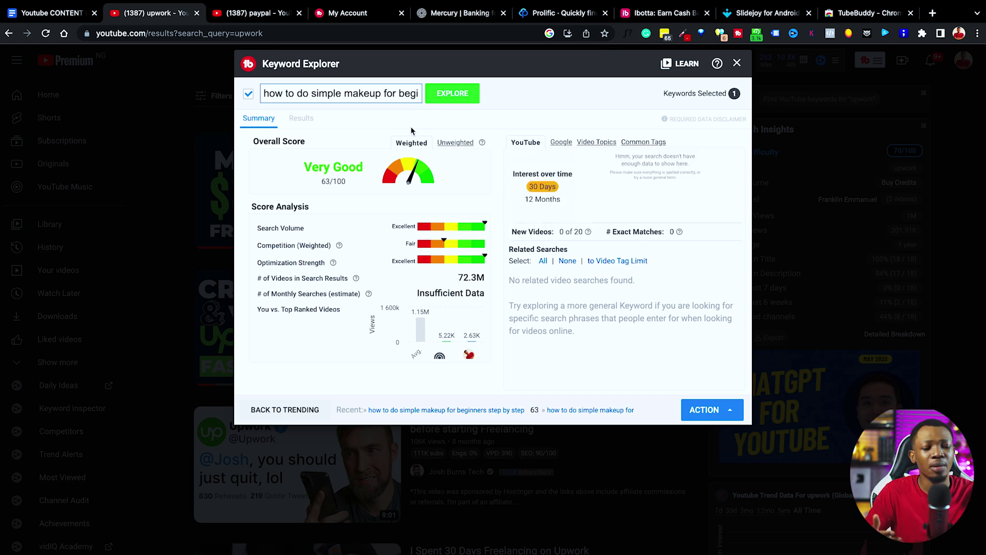
left_click(455, 144)
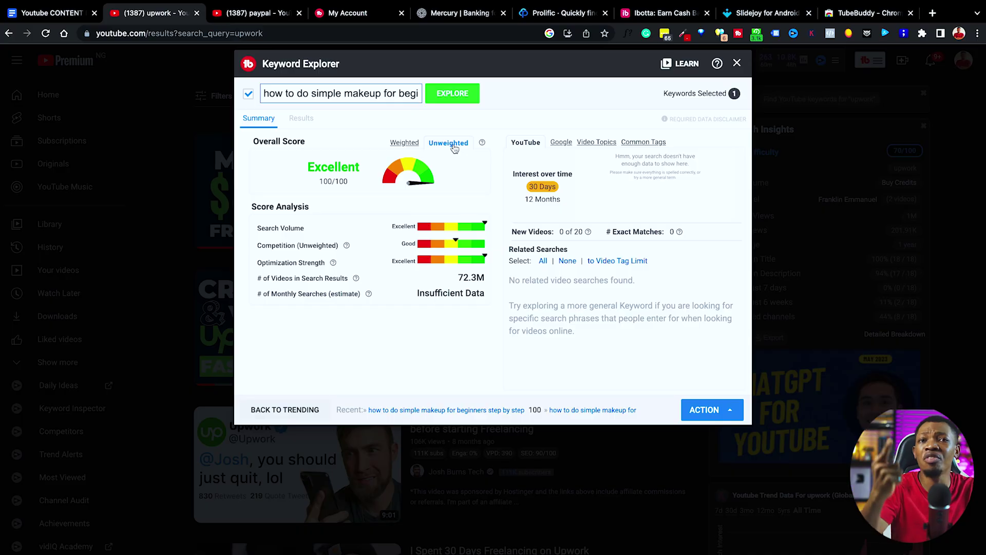
left_click(408, 145)
Copy the full explored keyword phrase and create a blank Google Docs document in a new browser tab using doc.new.
left_click(389, 93)
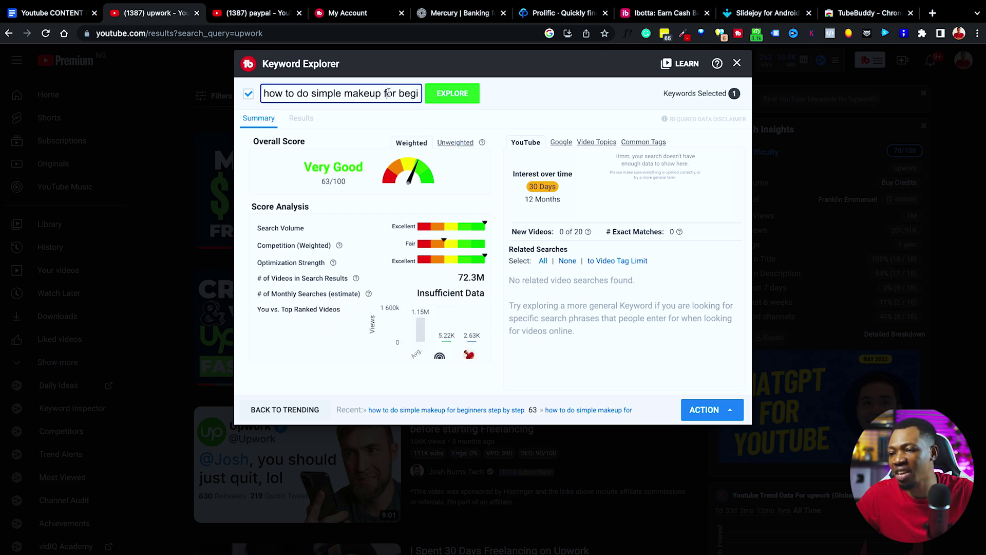
key("ctrl+a")
key("super+c")
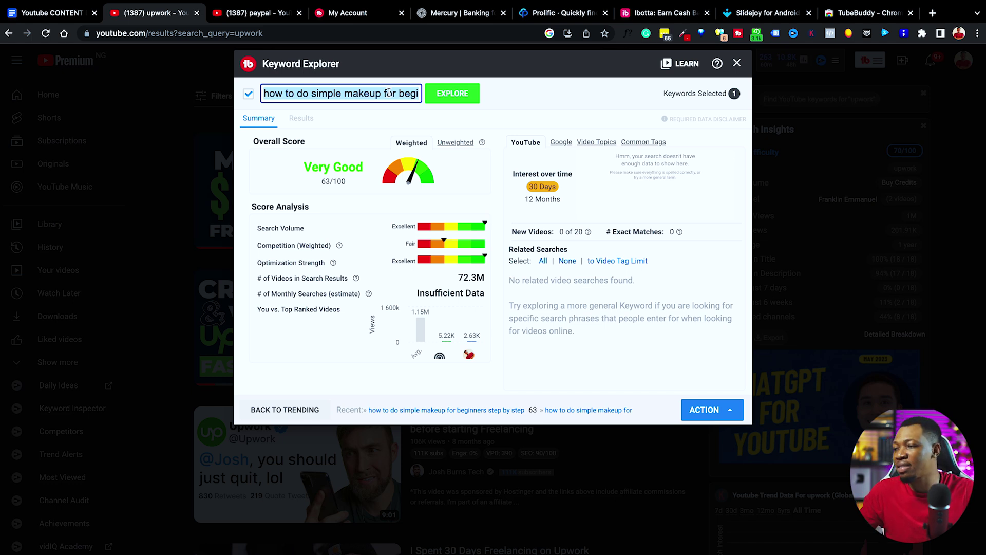
left_click(933, 12)
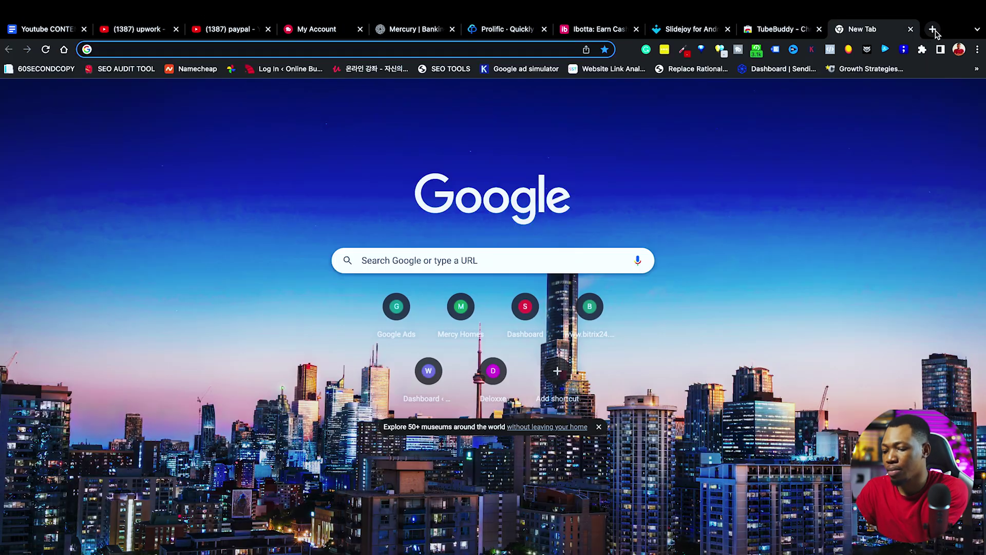
type("doc.new")
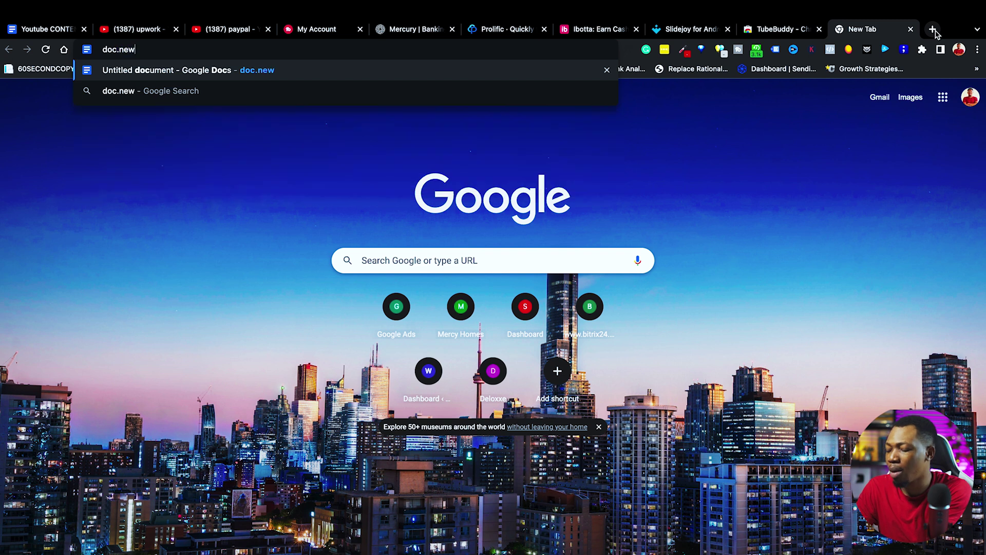
key("Return")
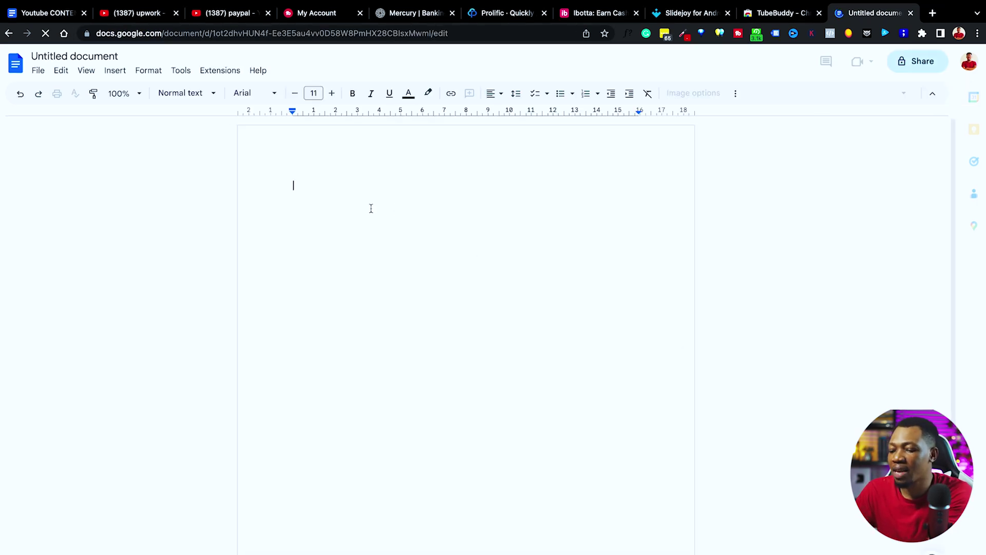
Write "MAIN kEYWORD -" in the document, followed by the copied phrase "how to do simple makeup for beginners step by step".
type("MAIN kEYWORD")
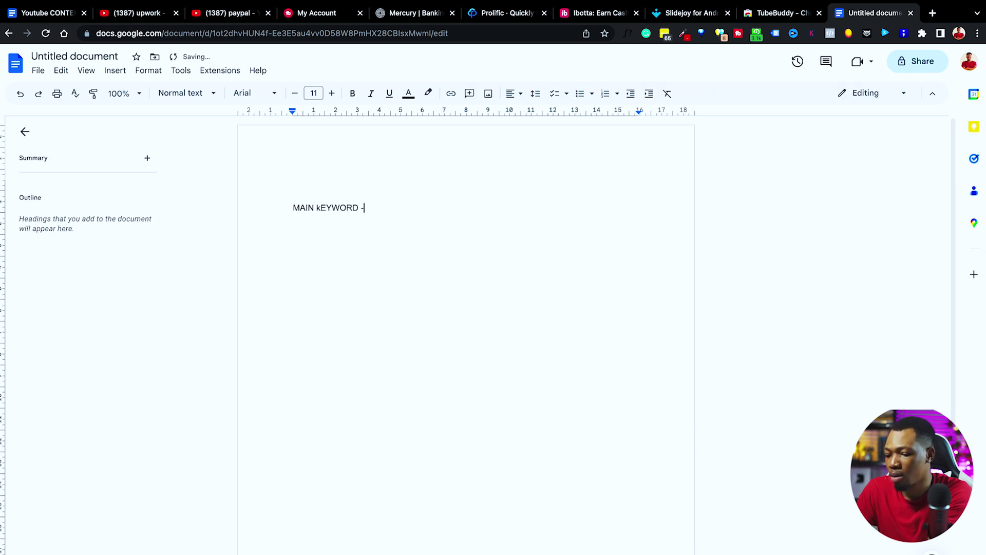
type(" -")
key("super+v")
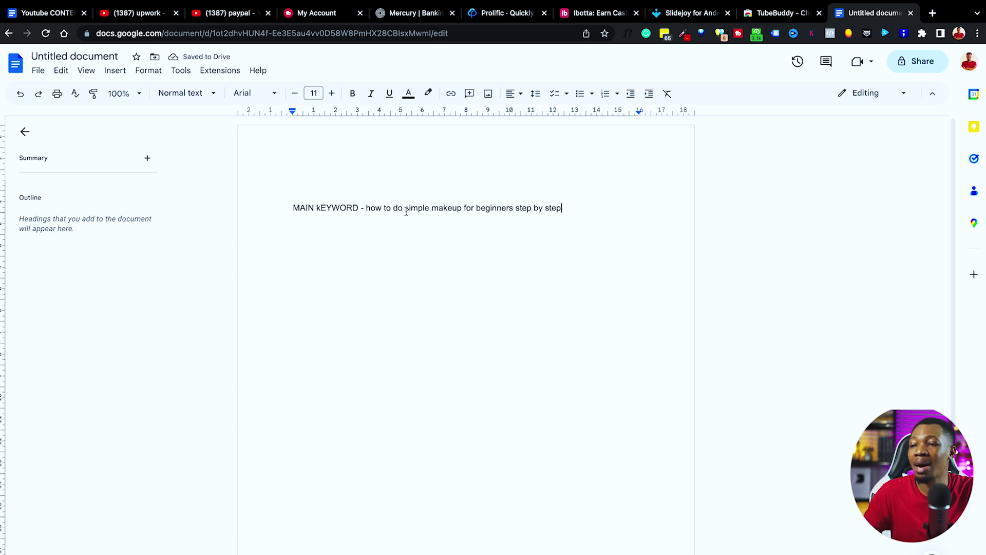
Return to Keyword Explorer, copy the whole list of related searches from the video topics, and view the common tags.
left_click(150, 13)
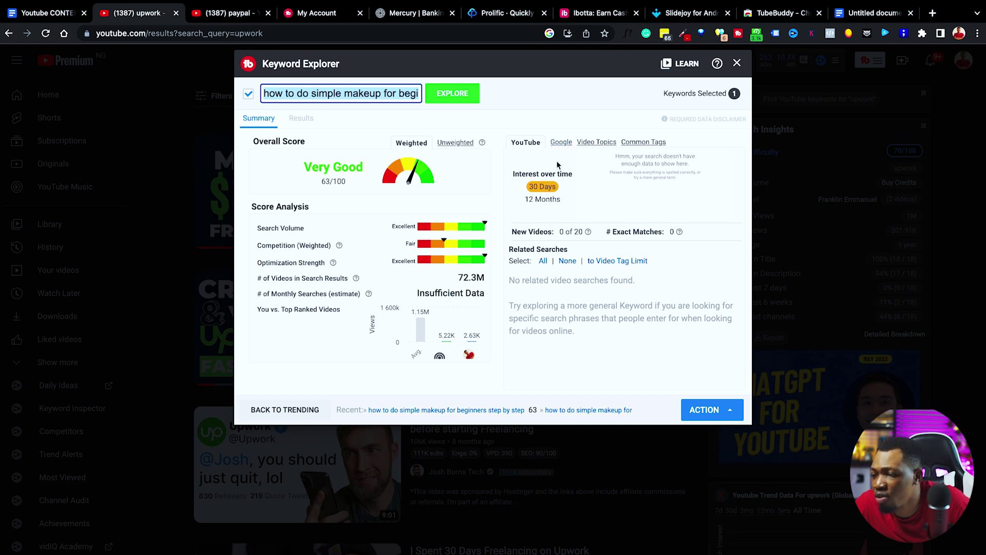
left_click(561, 143)
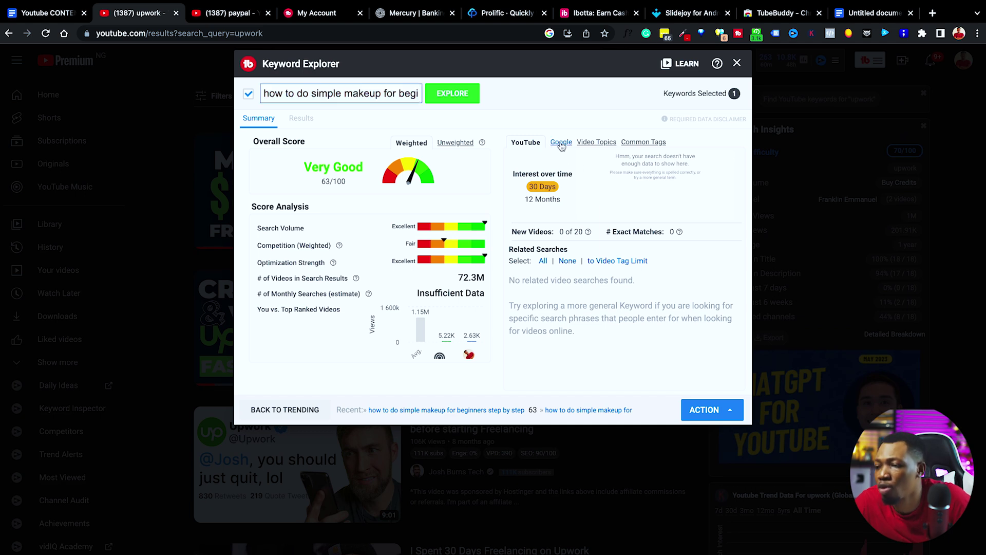
left_click(597, 143)
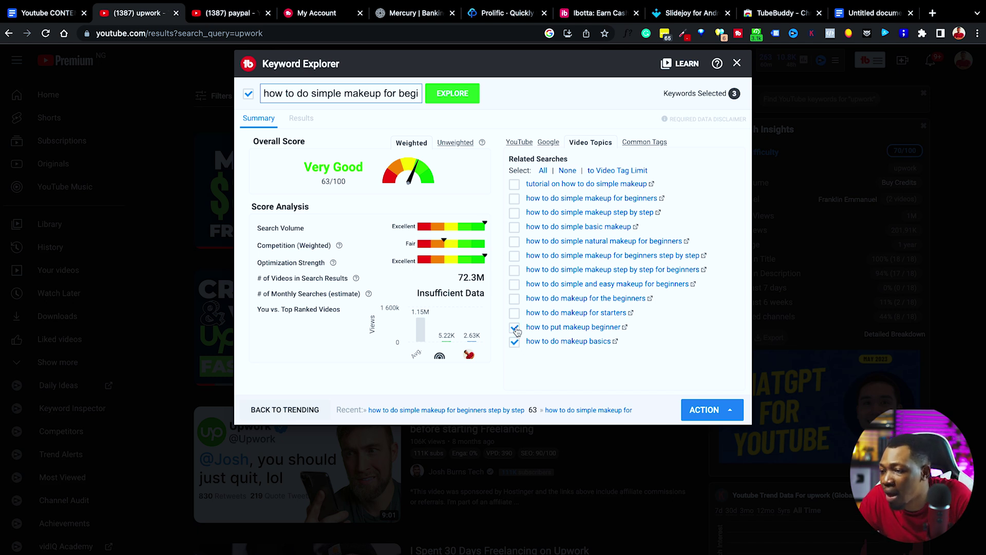
left_click_drag(683, 354, 524, 185)
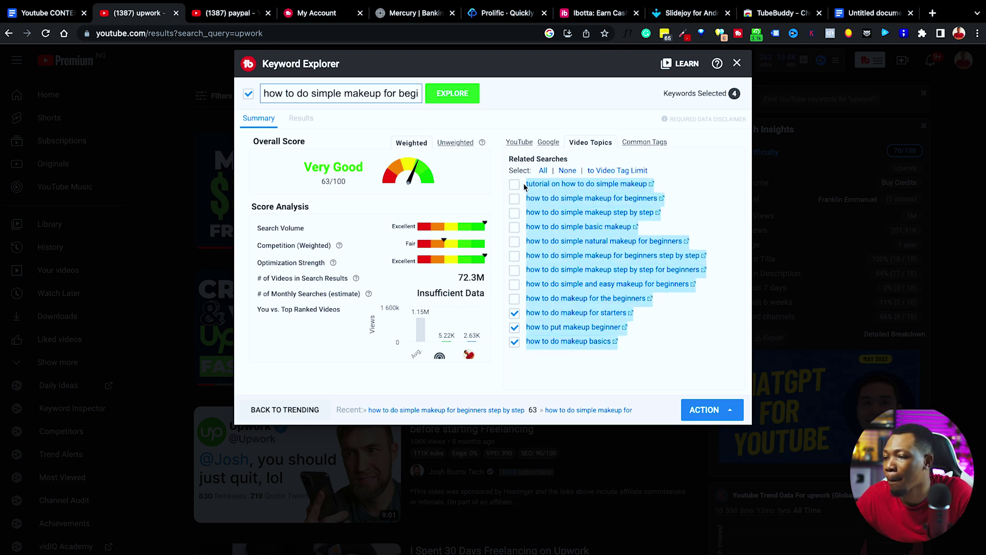
left_click(641, 143)
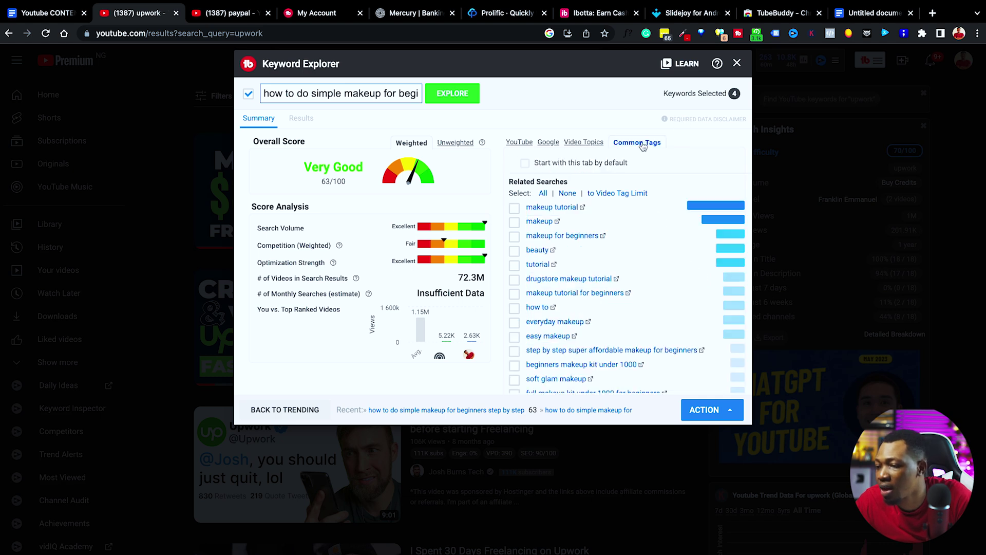
Add an "OTHER KEYWORDS" line to the Google Docs document and paste the copied list of related searches below it.
left_click(865, 14)
key("Return")
type("OTHER KEYWORDS")
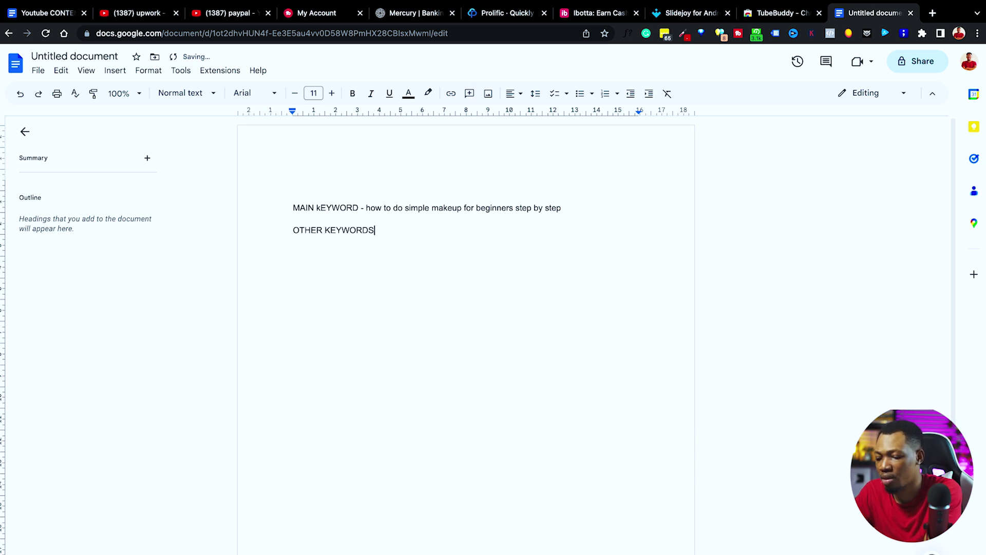
key("Return")
key("super+v")
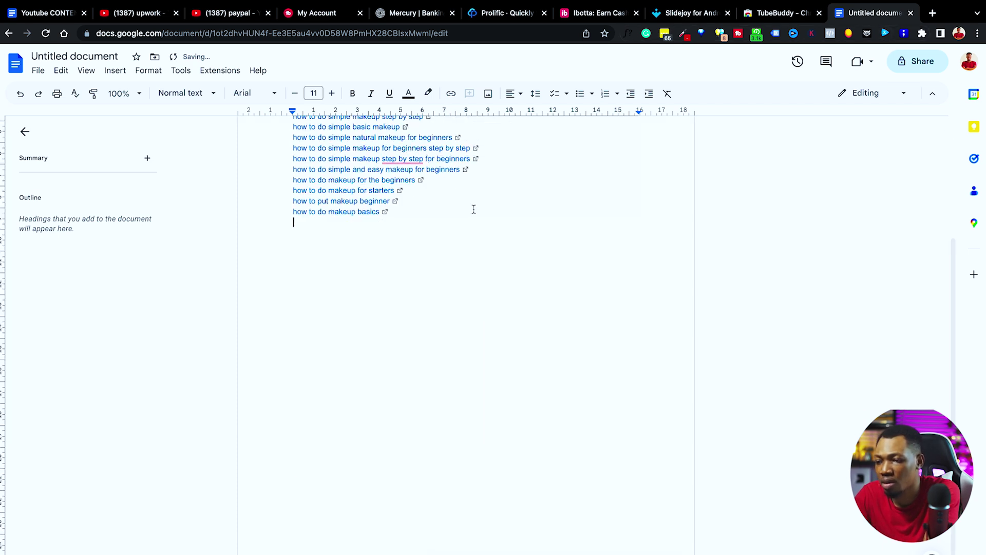
scroll(473, 209, "up", 3)
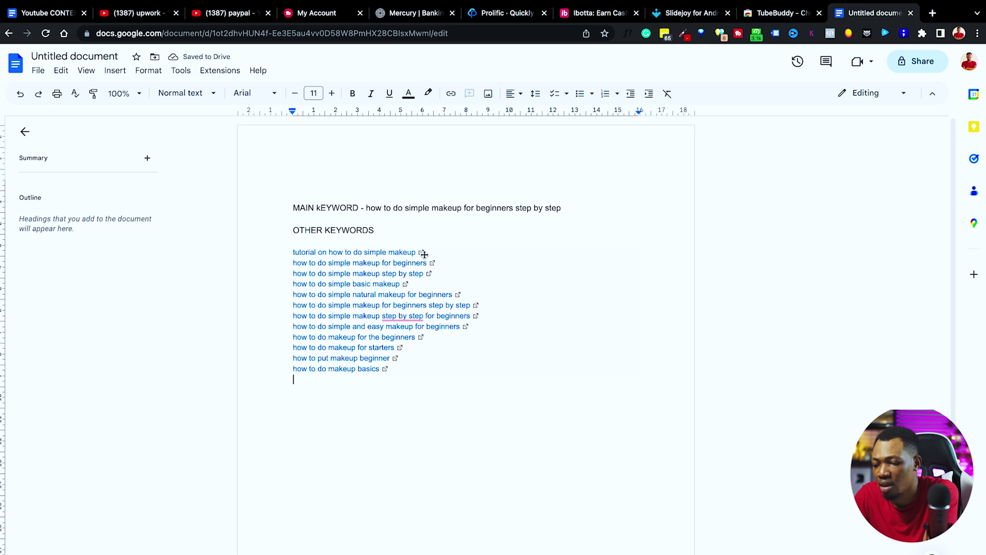
Replace the linked list under "OTHER KEYWORDS" with the same keywords pasted as plain text without links.
key("super+a")
left_click(424, 254)
left_click_drag(407, 368, 290, 246)
key("super+c")
key("BackSpace")
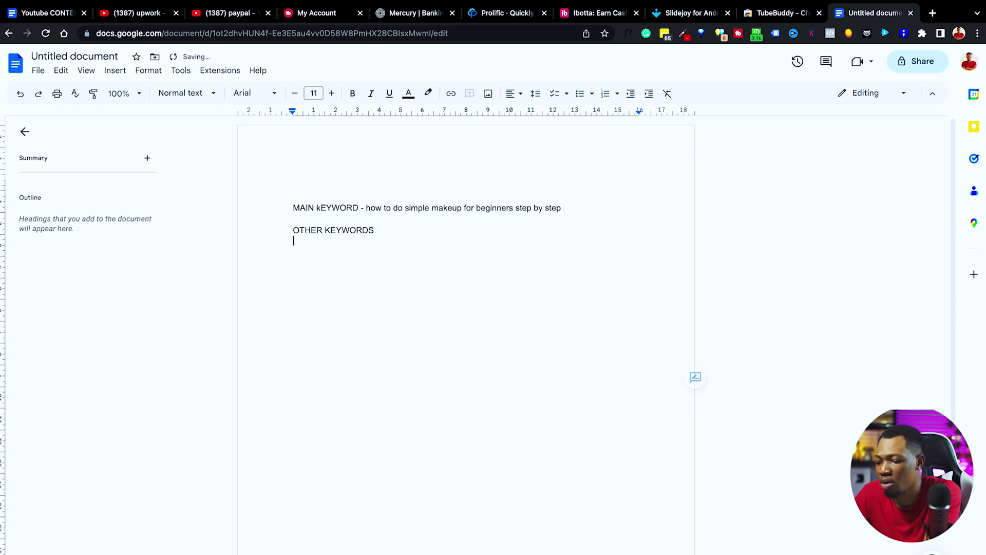
key("super+v")
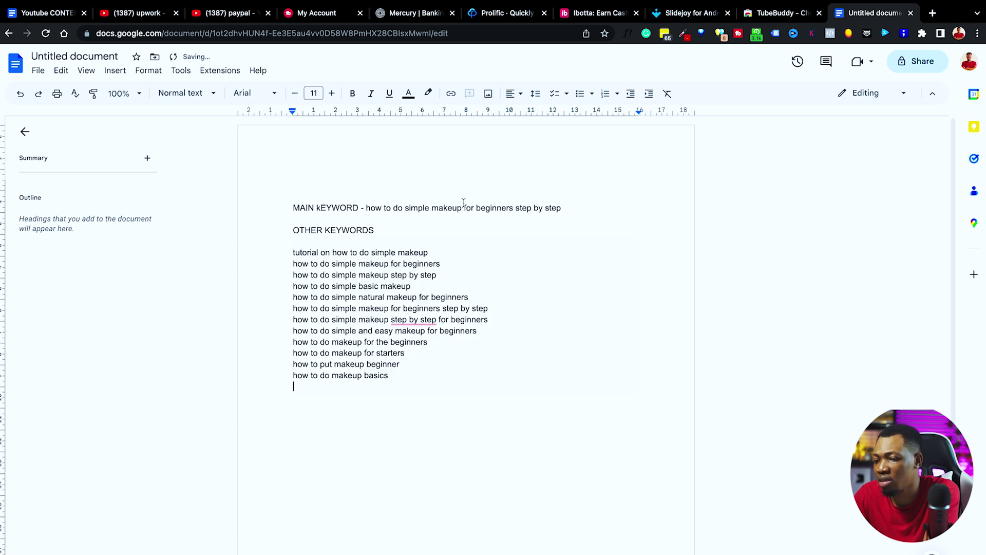
Return to Keyword Explorer and examine the related searches listed under the common tags.
left_click(153, 16)
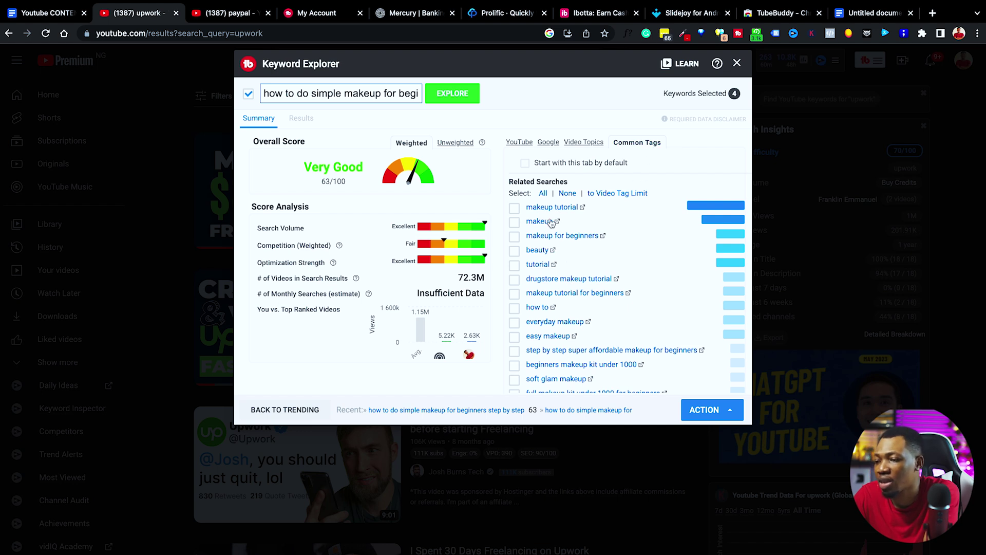
scroll(550, 222, "down", 1)
scroll(551, 222, "down", 10)
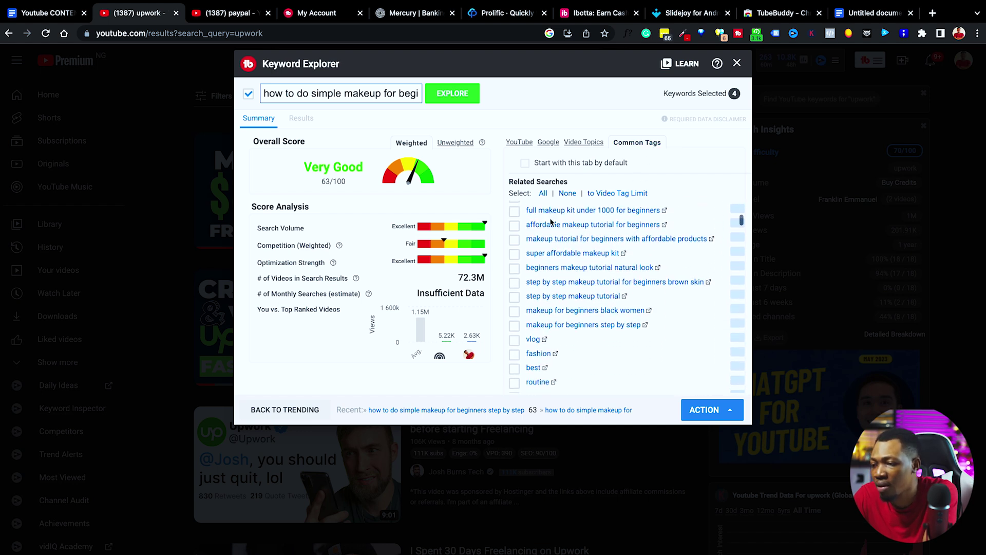
scroll(551, 222, "down", 8)
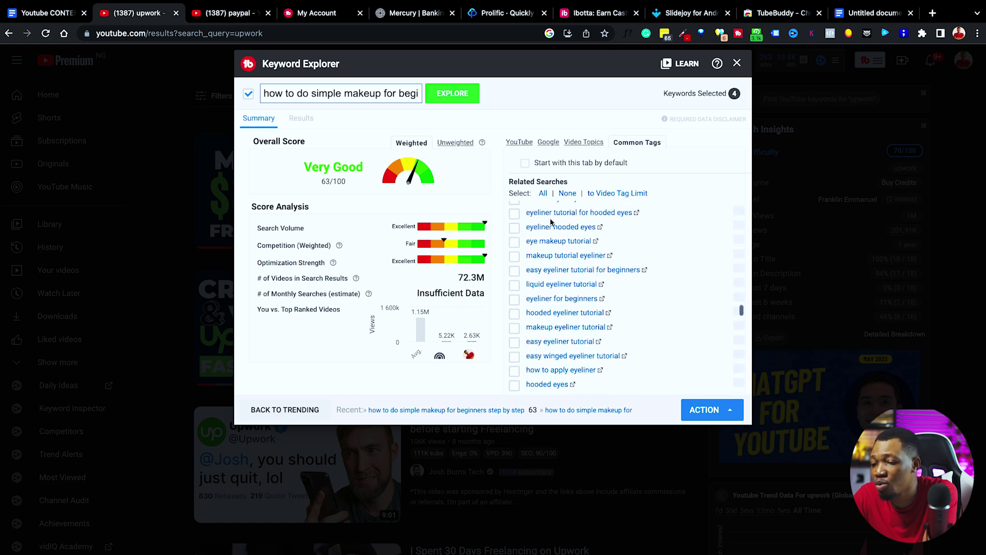
scroll(550, 222, "up", 18)
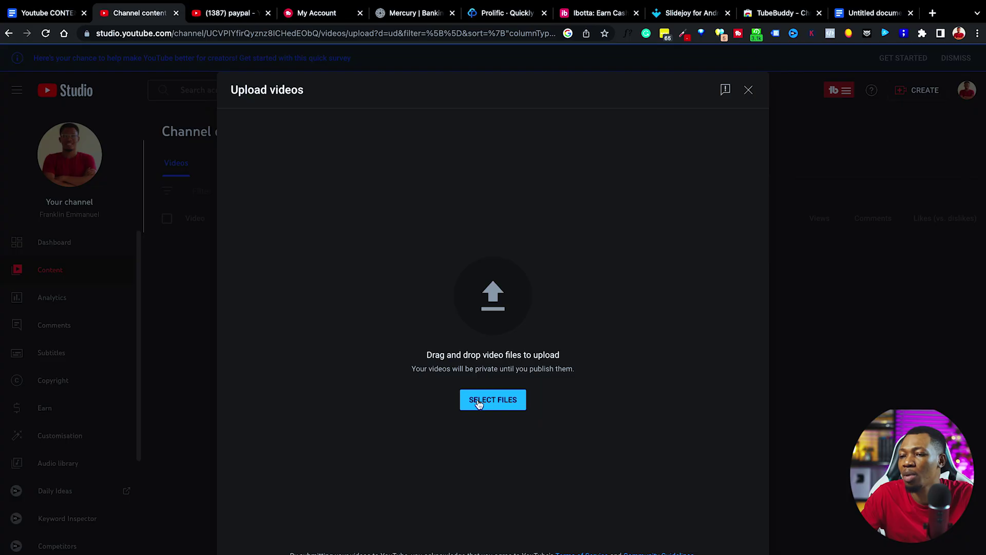
Upload the video file "Screen Recording 2023-05-18 at 11.26.46" from the Desktop folder to YouTube Studio.
left_click(477, 403)
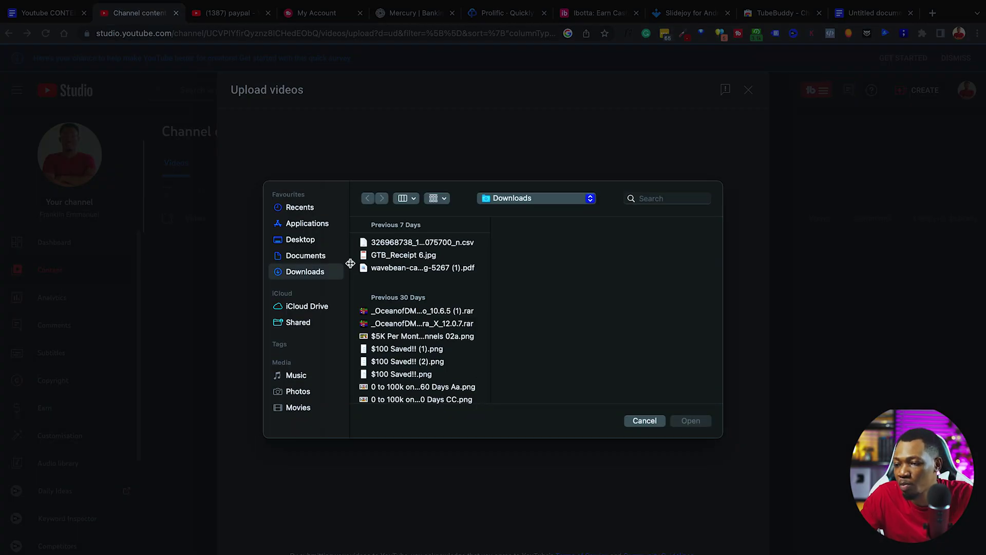
left_click(335, 242)
left_click(424, 244)
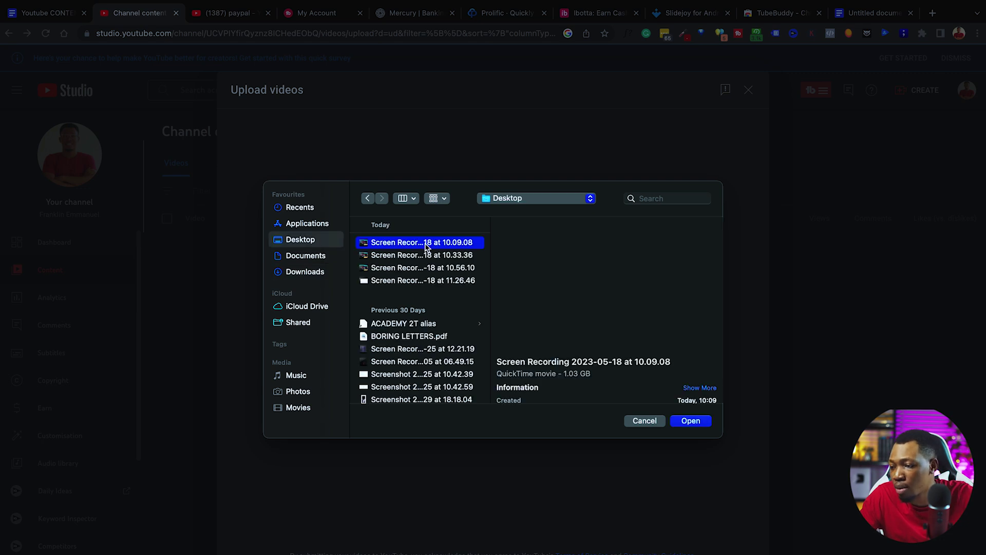
scroll(665, 348, "down", 4)
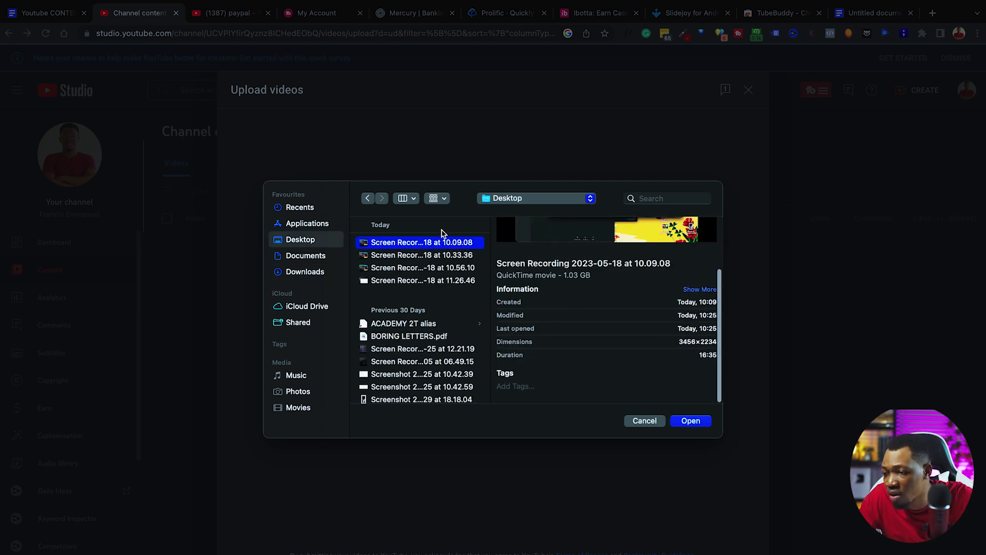
left_click(433, 256)
scroll(580, 342, "down", 4)
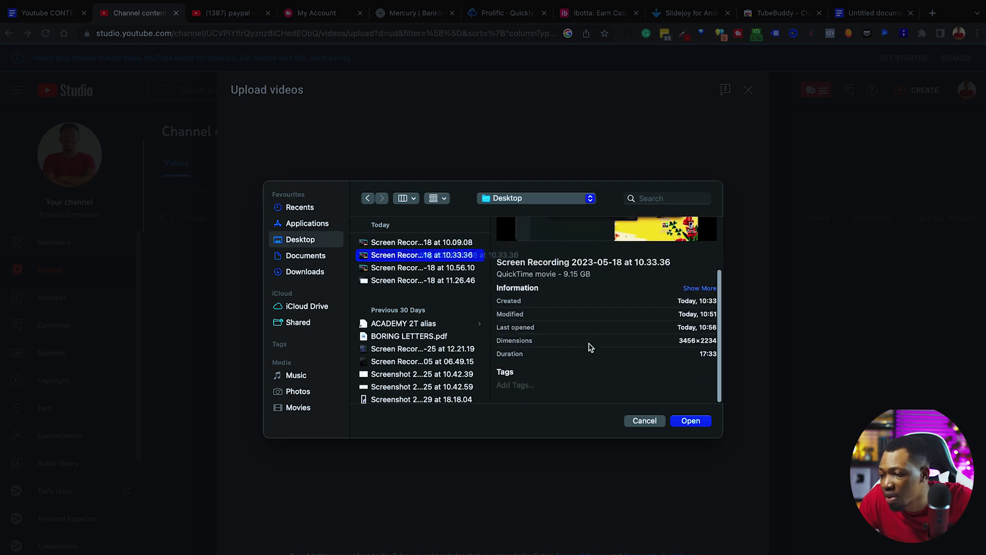
left_click(423, 267)
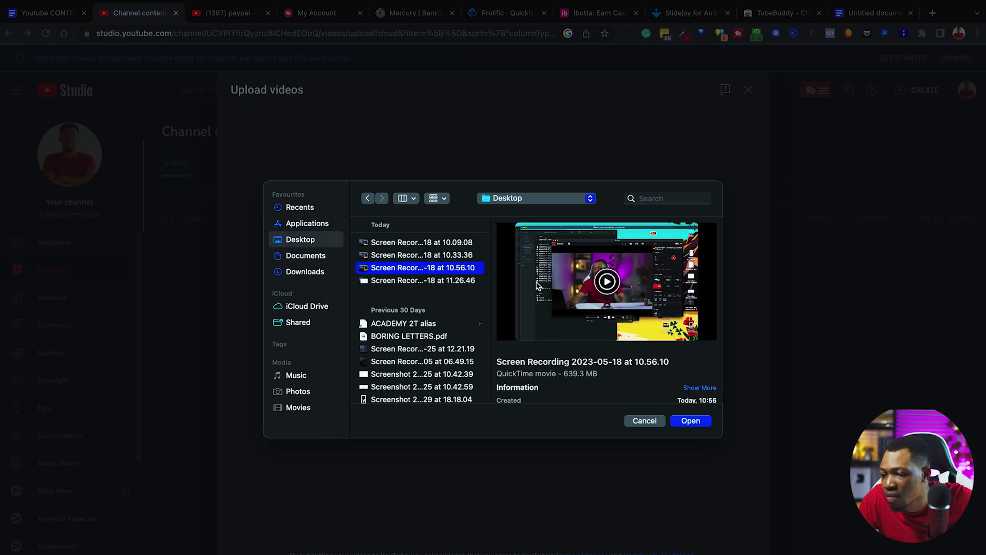
left_click(467, 281)
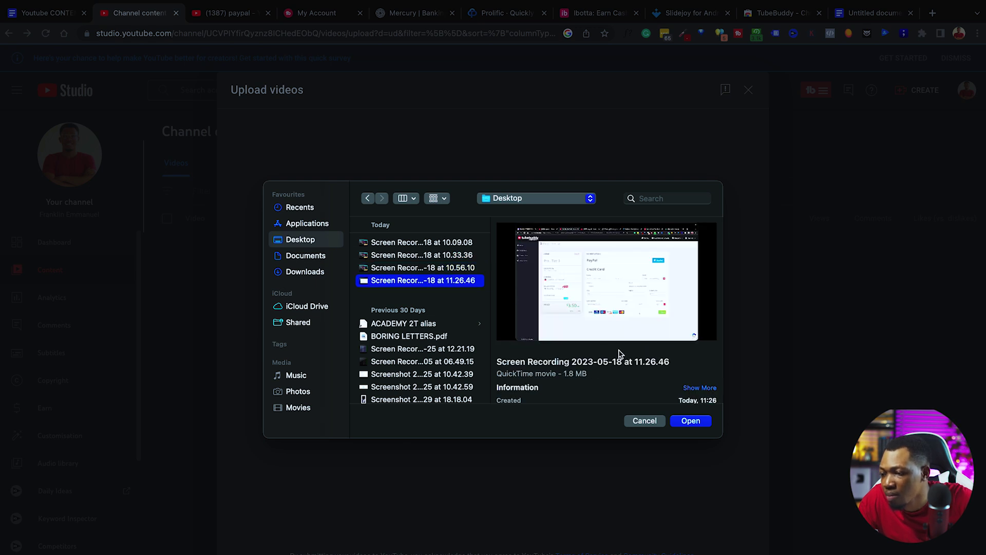
left_click(691, 421)
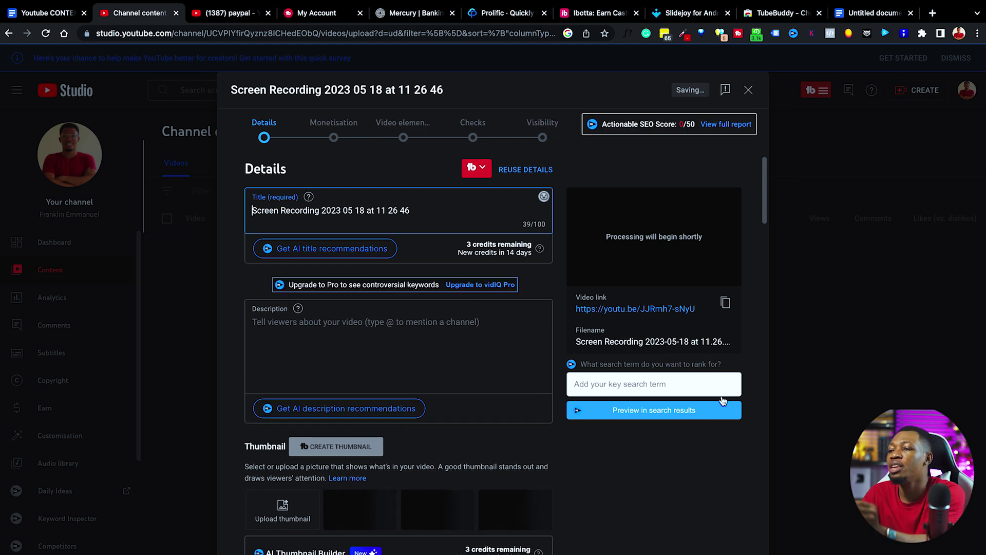
left_click(885, 16)
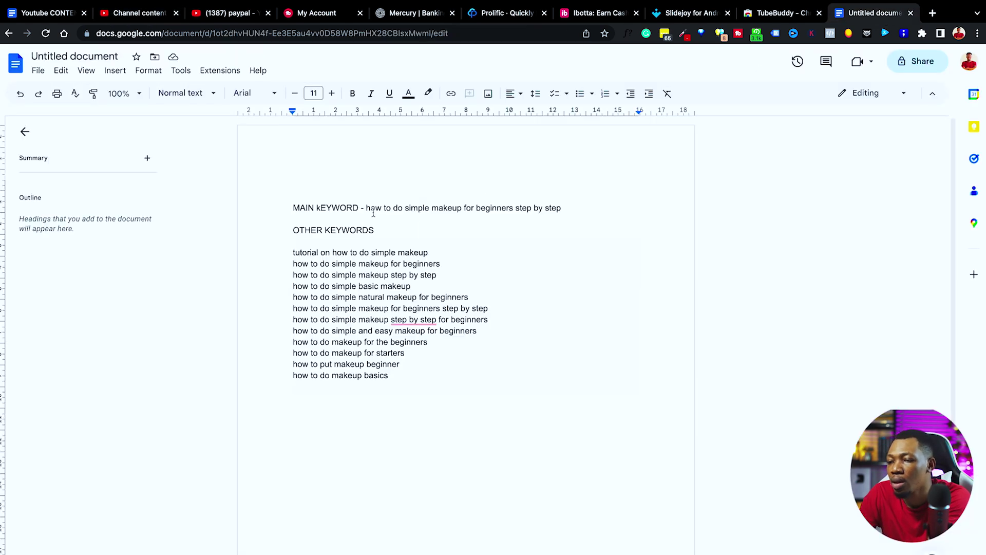
key("shift+Down")
key("shift+Up")
key("shift+Up")
key("shift+Down")
key("shift+Down")
key("shift+Up")
key("shift+Up")
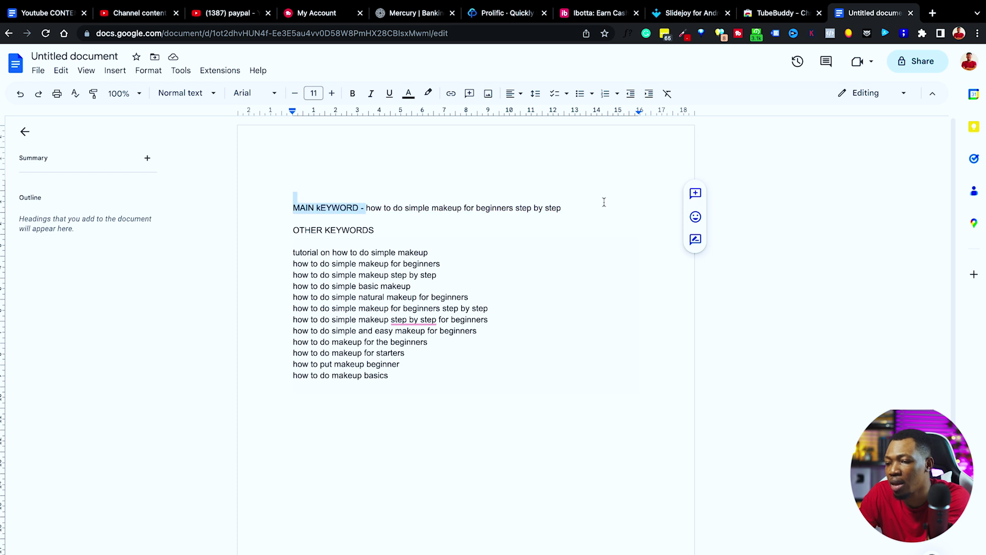
left_click(135, 13)
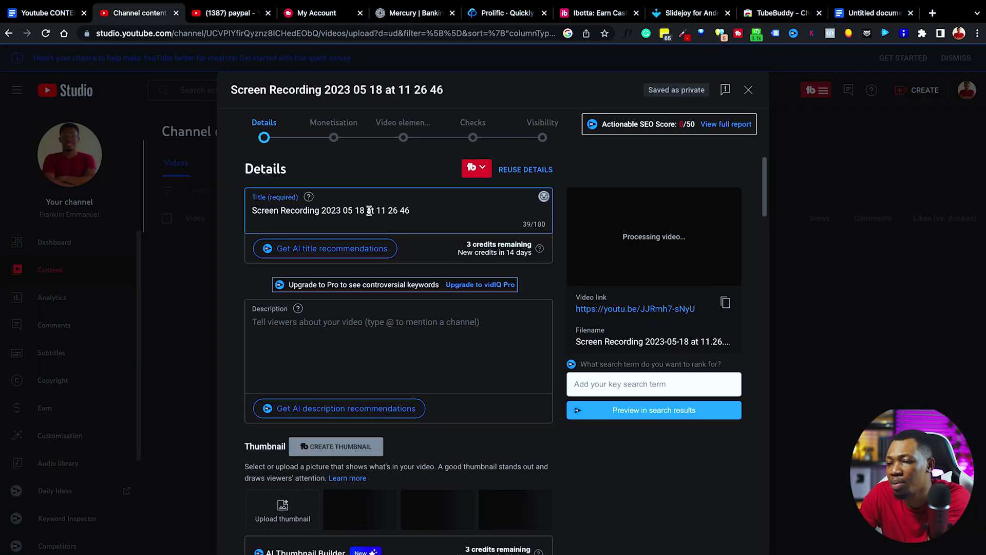
triple_click(394, 214)
type("MAIN KEYWORD -")
Replace the video title with the main keyword "how to do simple makeup for beginners step by step" copied from the Google Docs document.
triple_click(350, 222)
key("BackSpace")
left_click(873, 13)
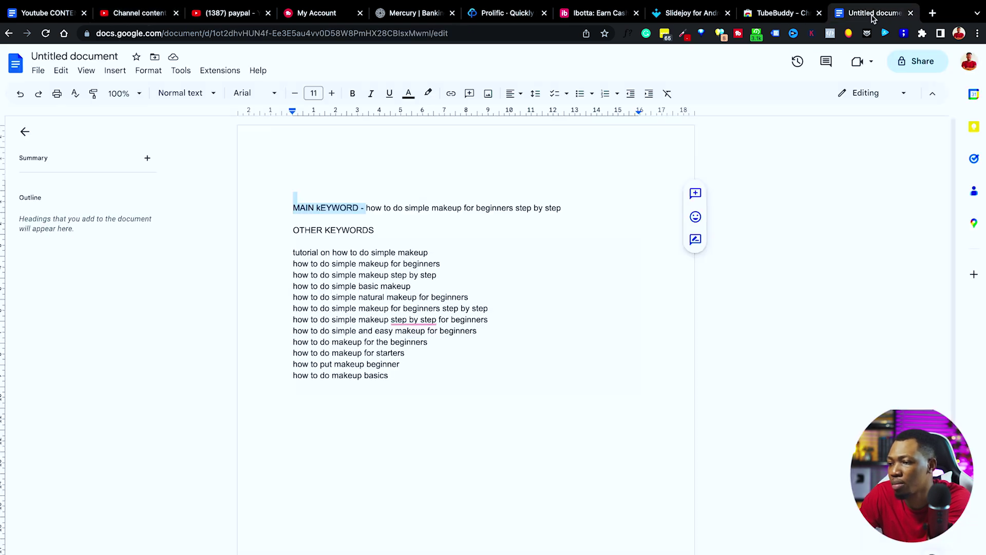
left_click_drag(366, 207, 565, 207)
key("super+c")
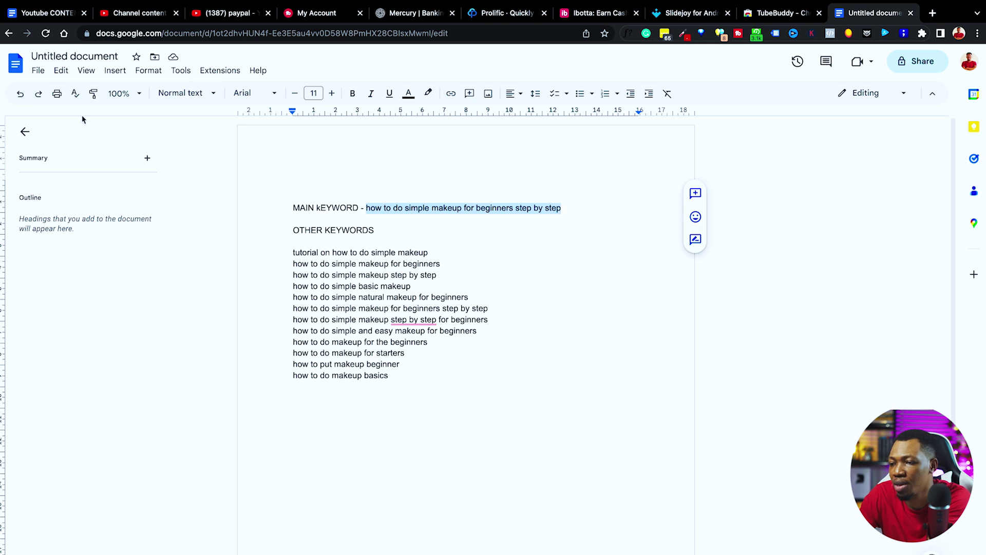
left_click(140, 11)
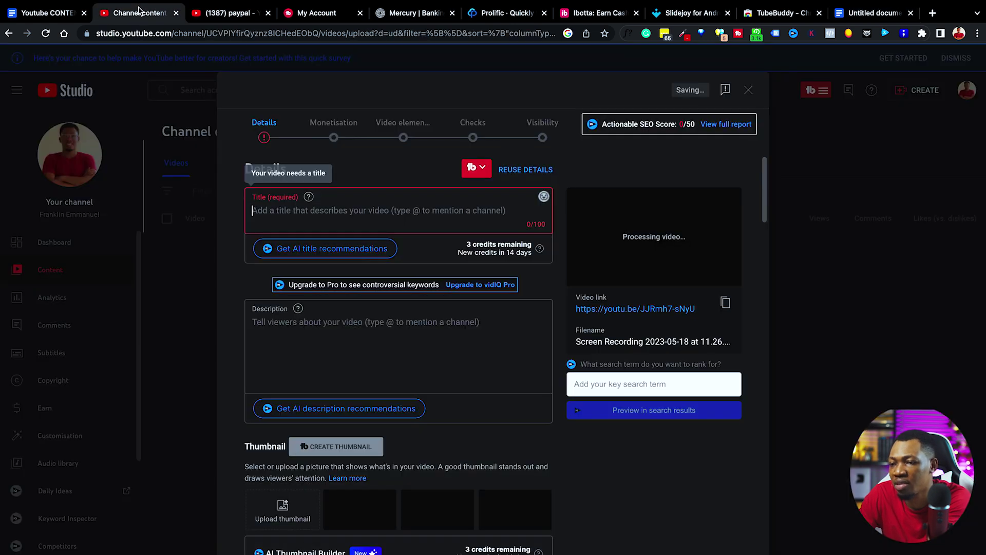
left_click(302, 204)
key("super+v")
left_click(256, 208)
key("BackSpace")
type("h")
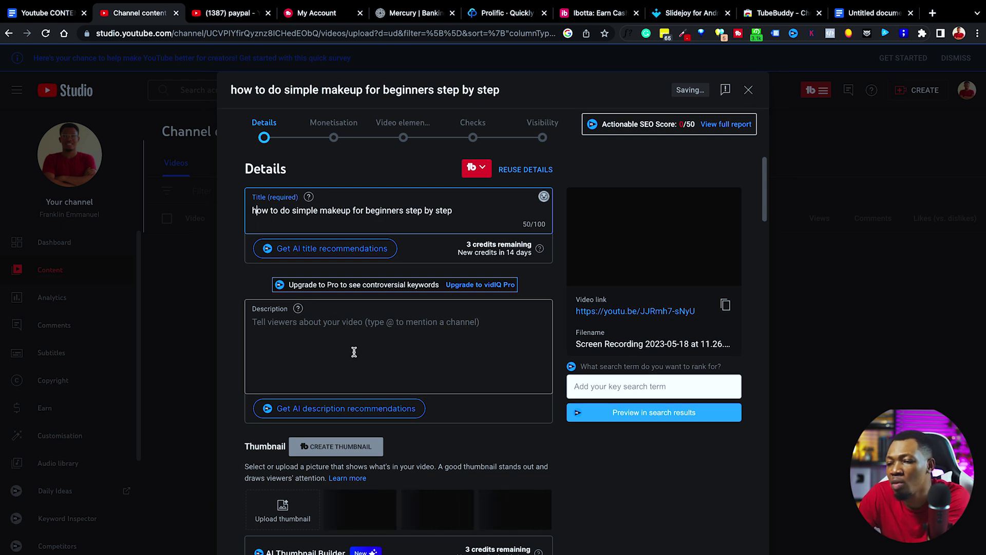
Write the video description "In this video I will show you how to do simple makeup for beginners step by step".
left_click(352, 355)
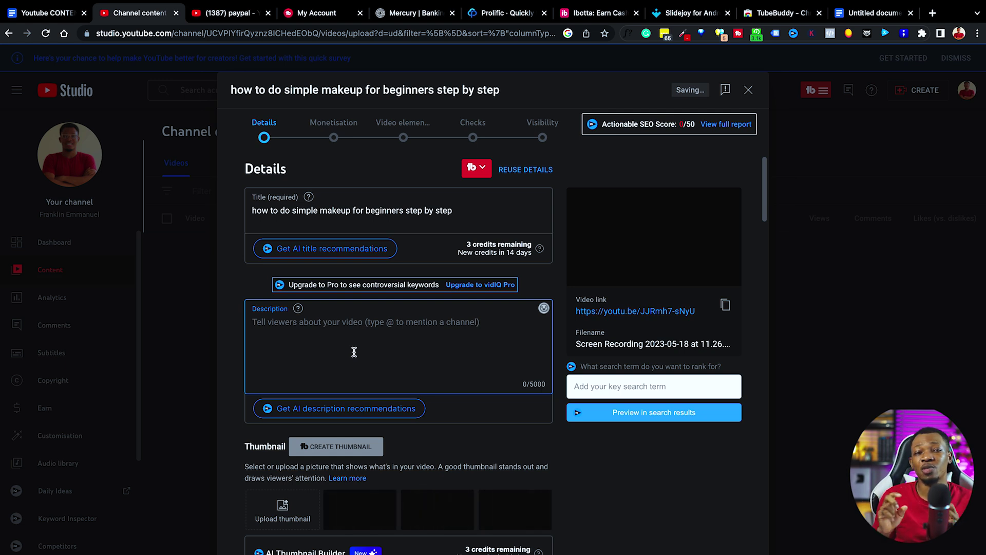
type("In tho")
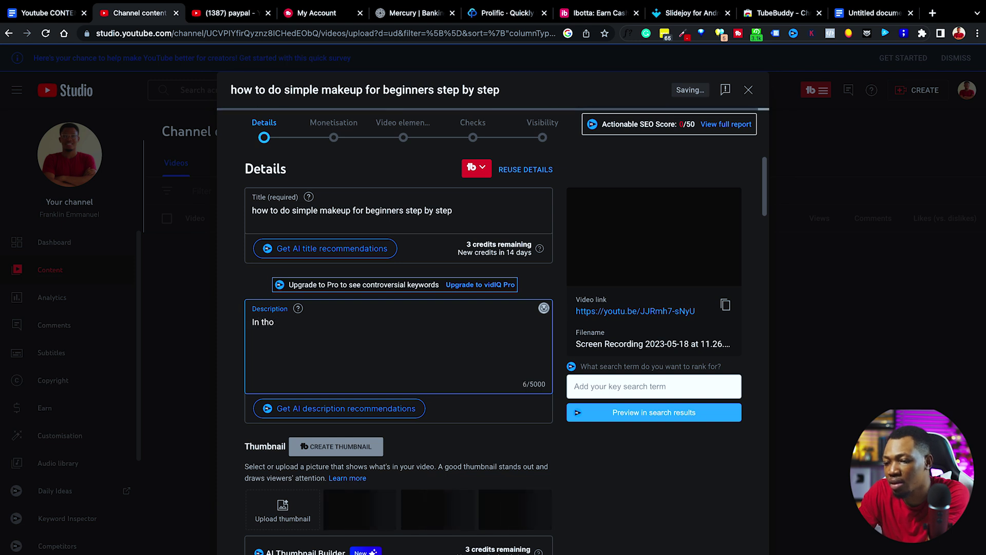
key("BackSpace")
type("is video")
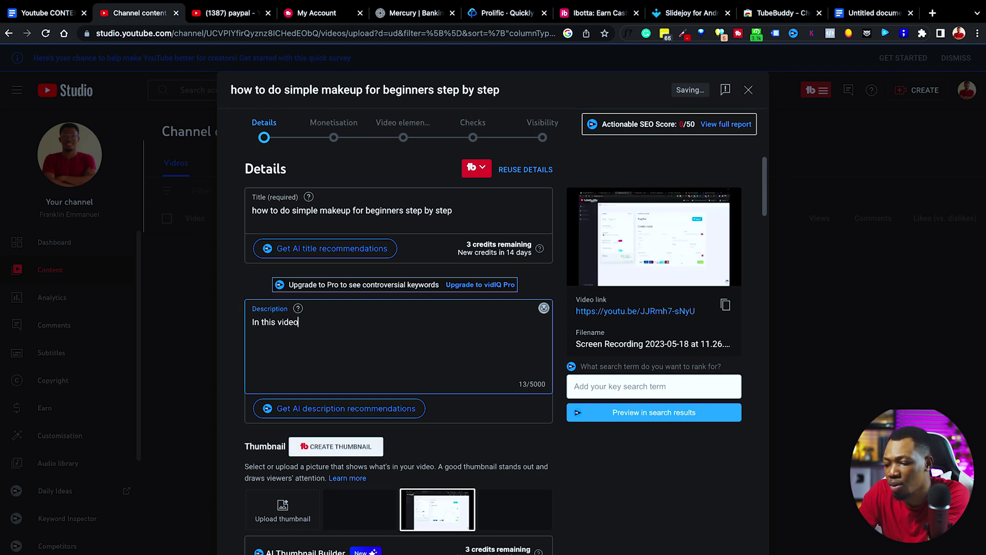
type(" I will show yoiu")
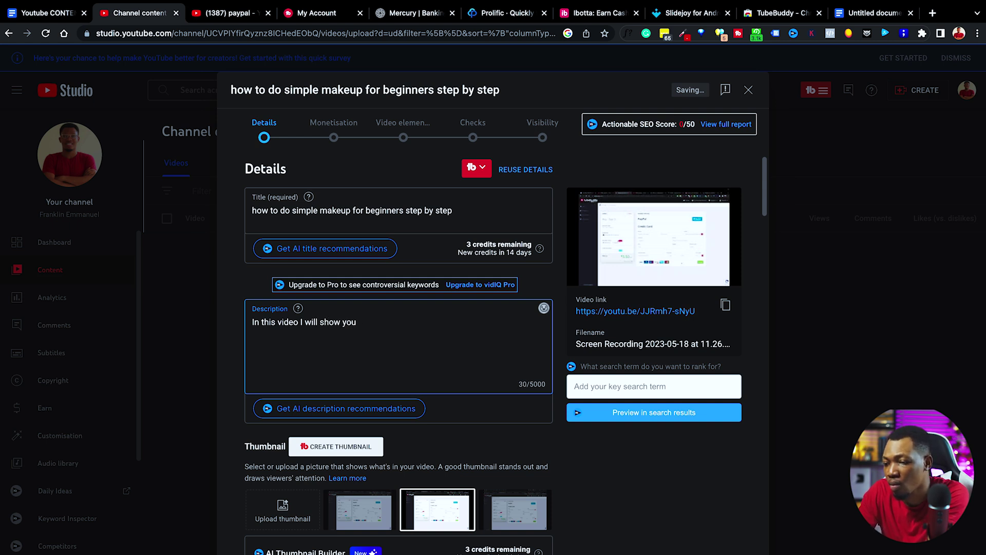
key("super+v")
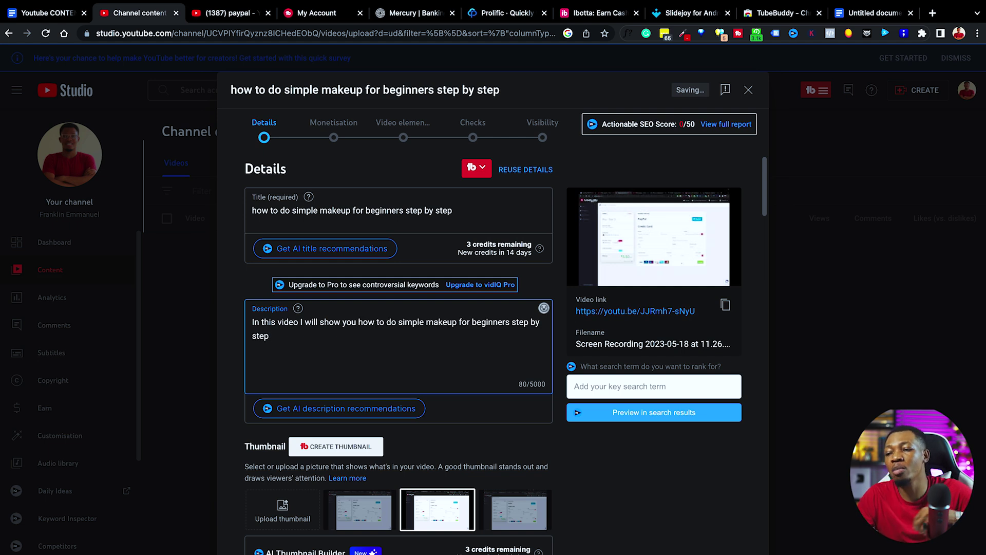
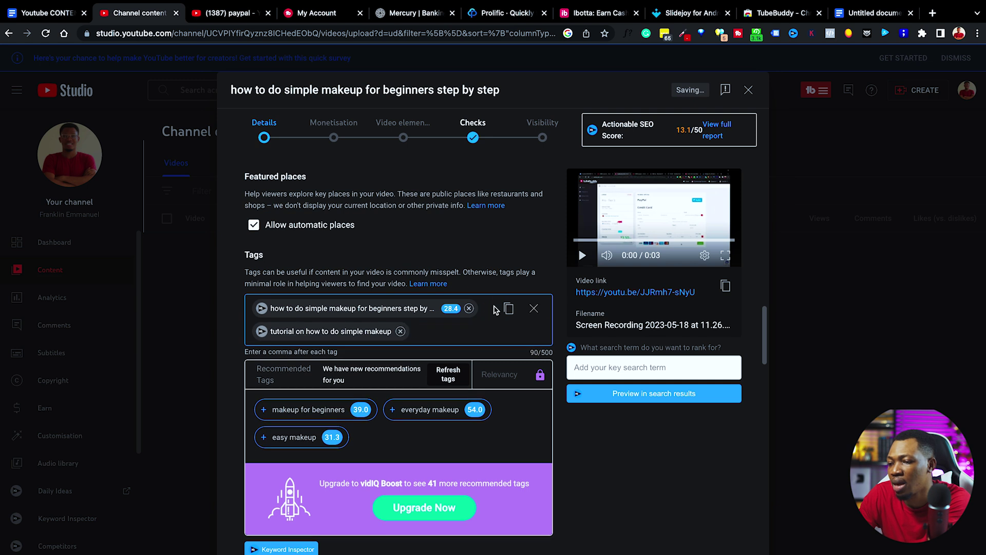
Copy the keyword "how to do simple makeup for beginners" from the Google Docs document and add it as a video tag.
left_click(855, 18)
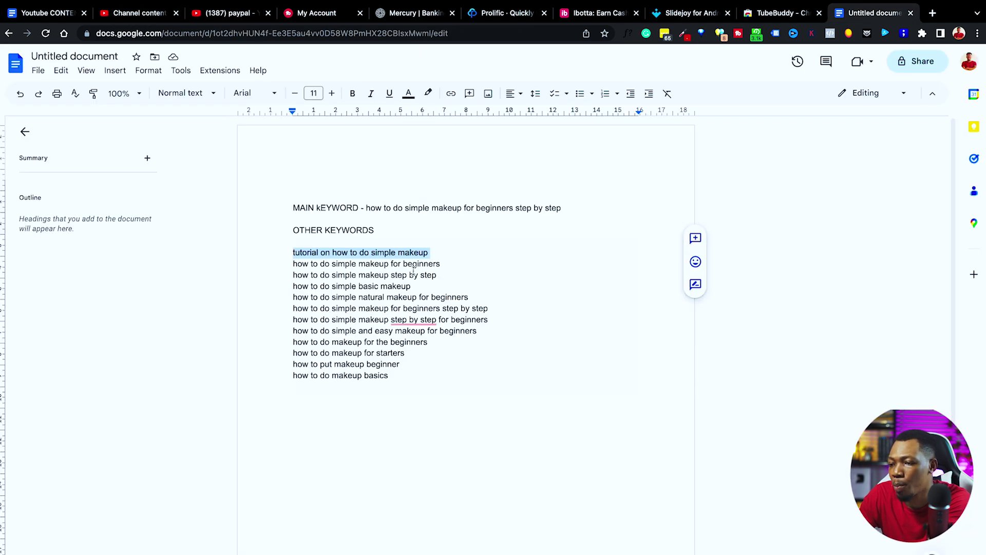
left_click_drag(446, 268, 283, 259)
key("super+c")
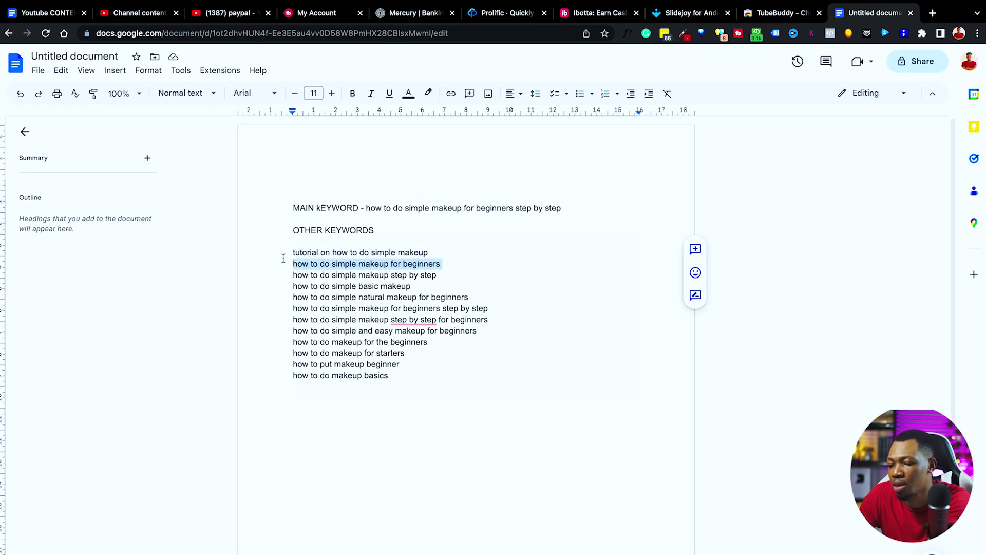
left_click(137, 18)
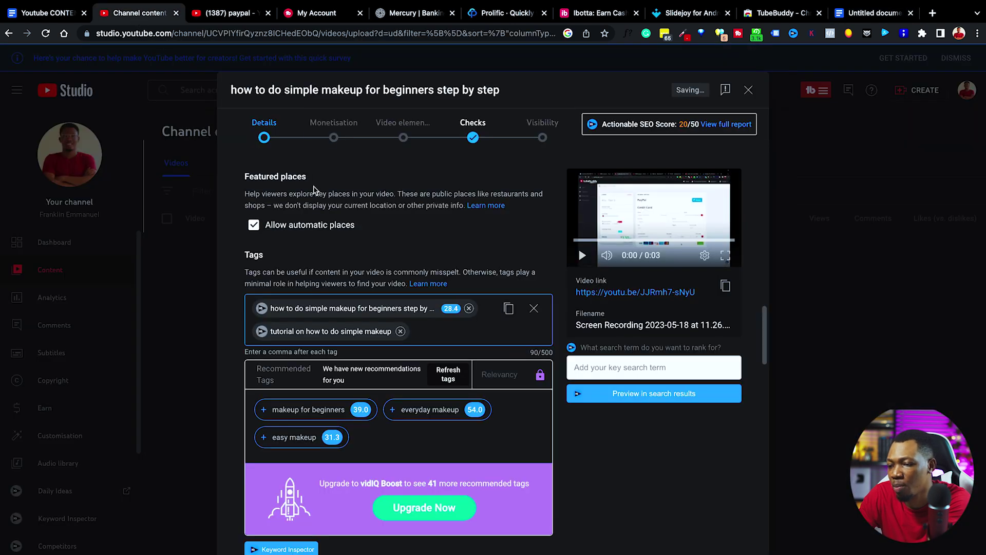
key("super+v")
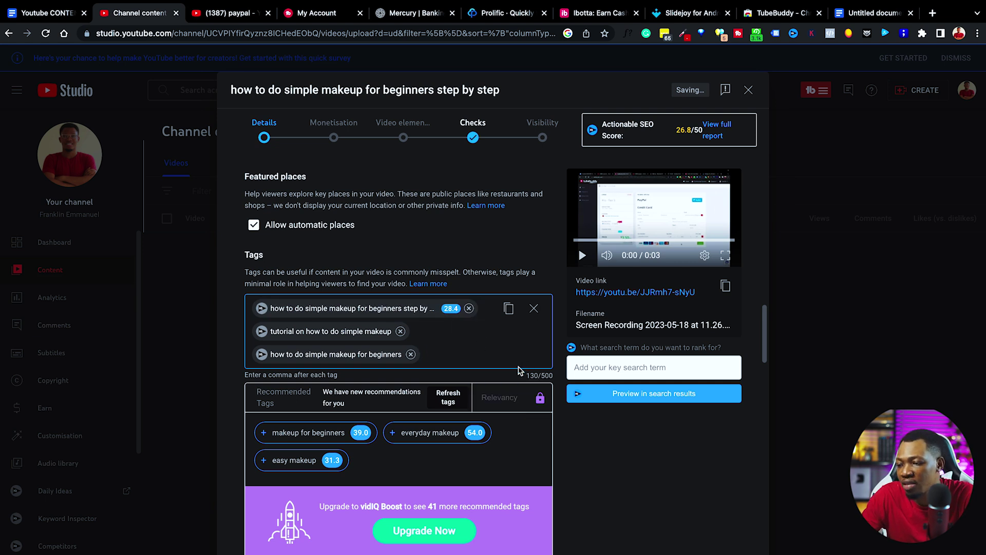
Add "makeup tutorial" from TubeBuddy's recommended tags to the video's tags.
left_click_drag(524, 377, 550, 375)
scroll(552, 375, "down", 5)
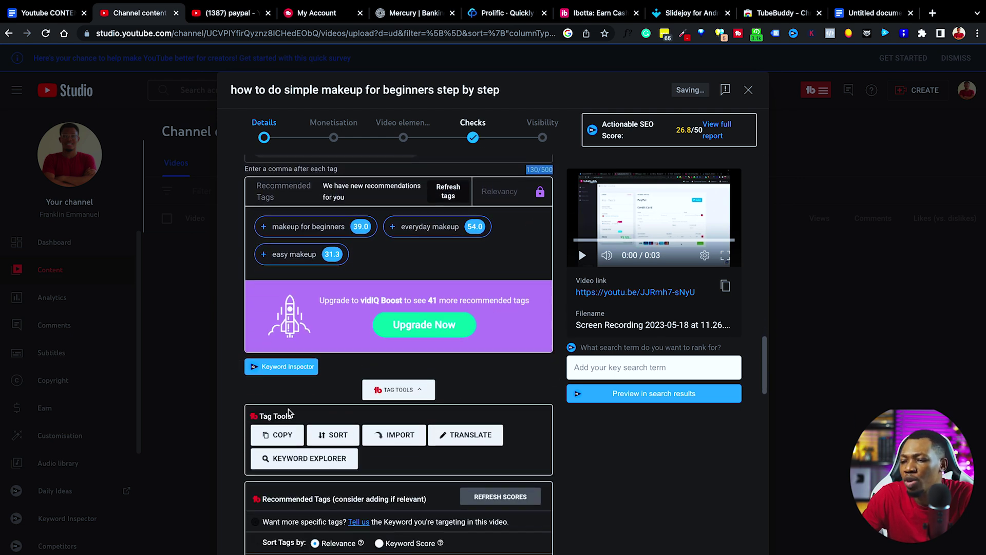
scroll(337, 472, "down", 5)
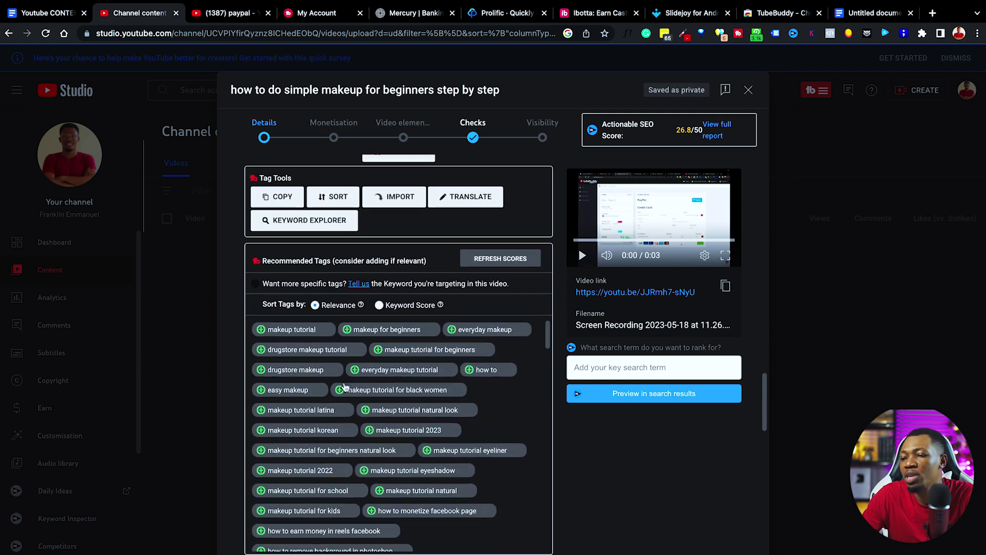
scroll(345, 386, "down", 1)
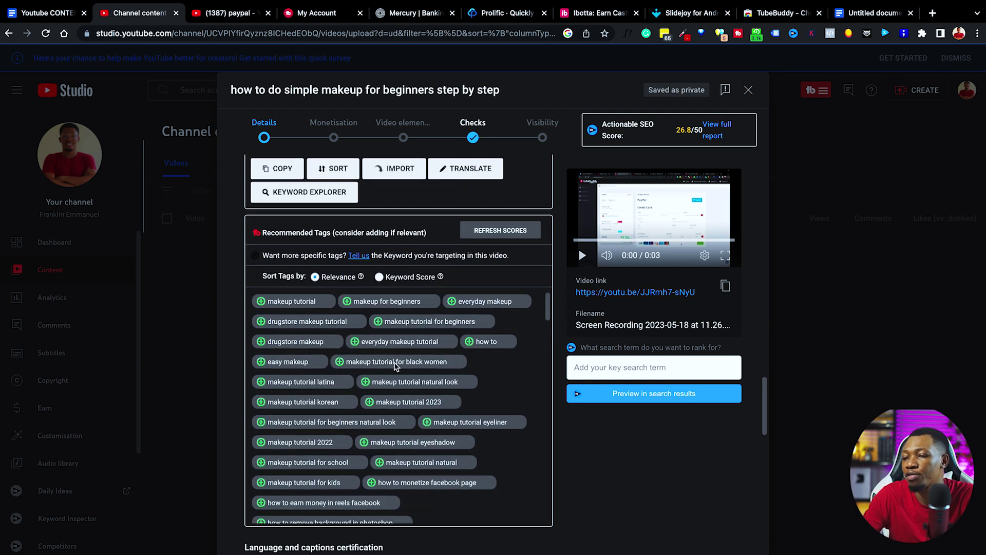
left_click(262, 304)
scroll(383, 380, "down", 8)
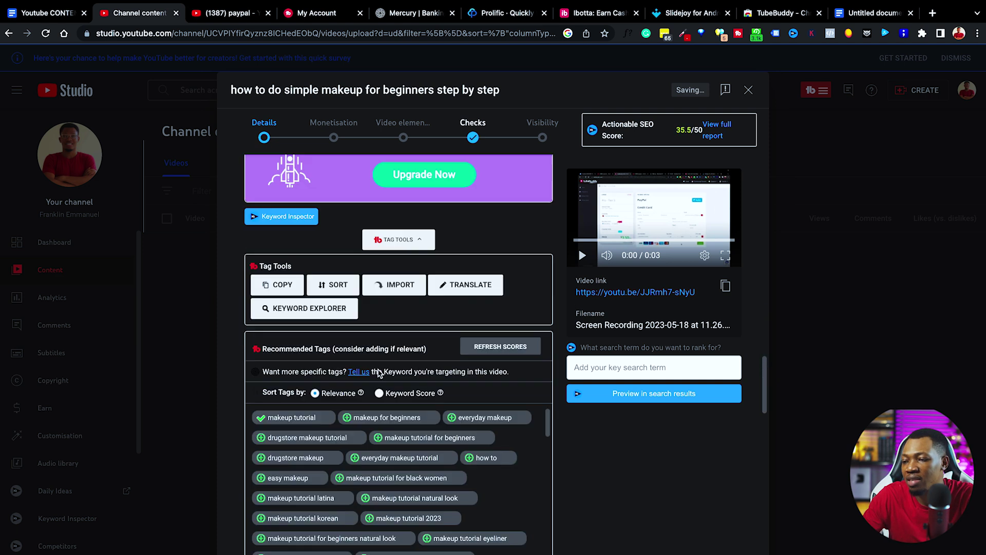
scroll(378, 373, "up", 7)
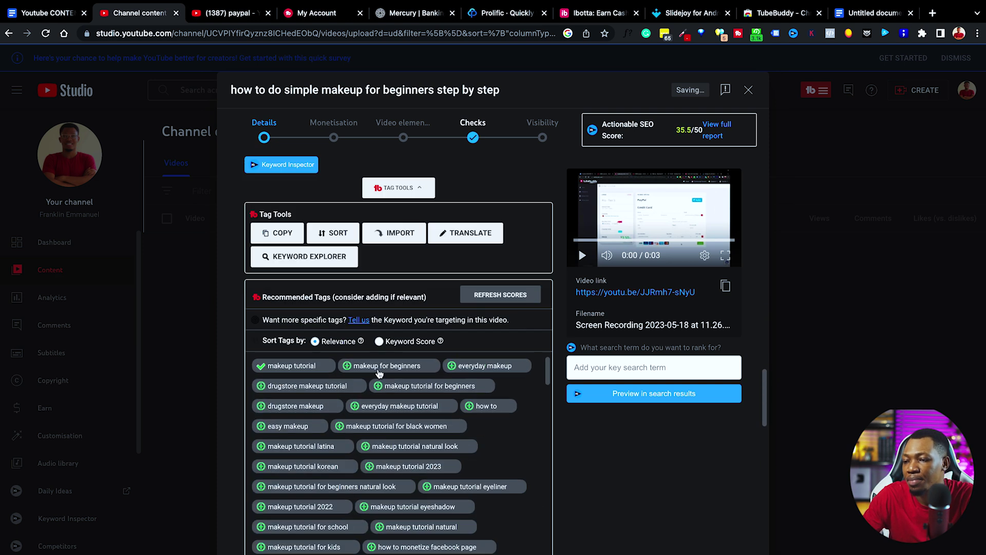
Add "makeup for beginners", "everyday makeup" and "makeup tutorial for beginners" from TubeBuddy's recommended tags to the video's tags.
left_click(348, 366)
scroll(473, 231, "down", 5)
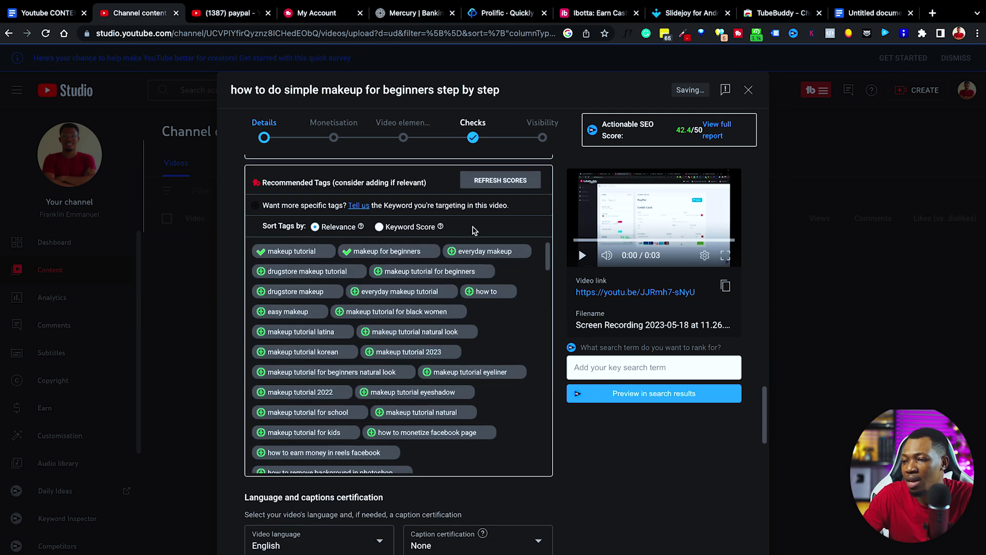
left_click(452, 252)
scroll(454, 253, "down", 4)
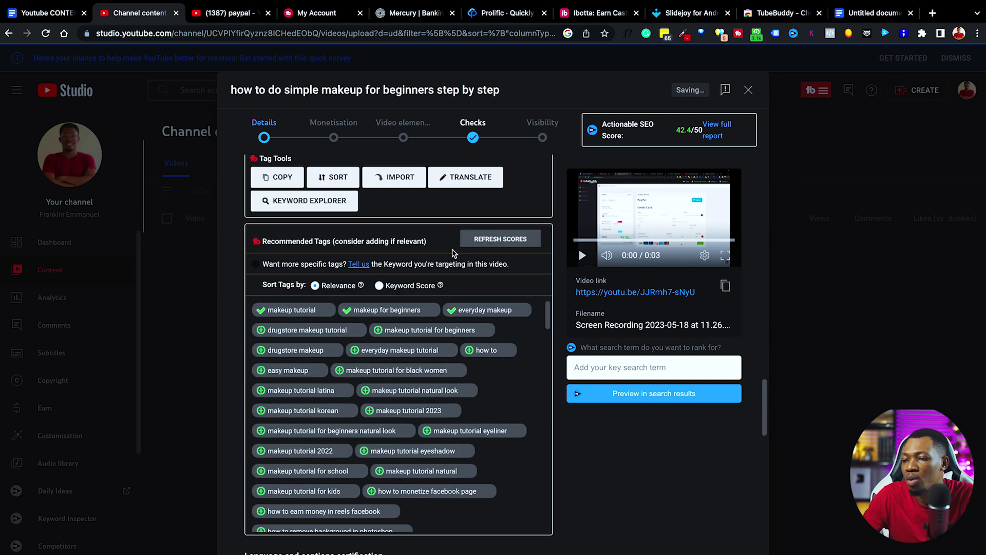
left_click(379, 330)
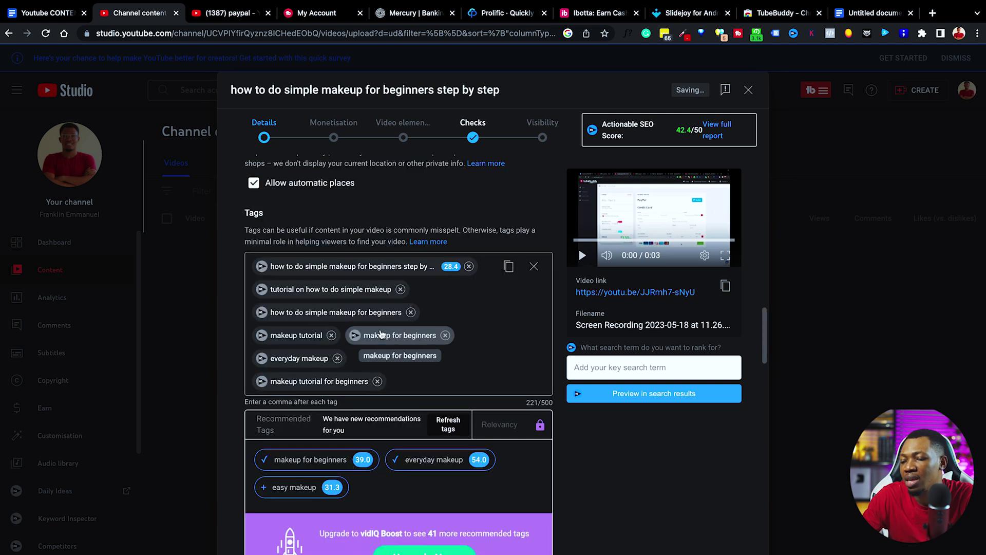
scroll(381, 332, "down", 2)
scroll(381, 333, "down", 10)
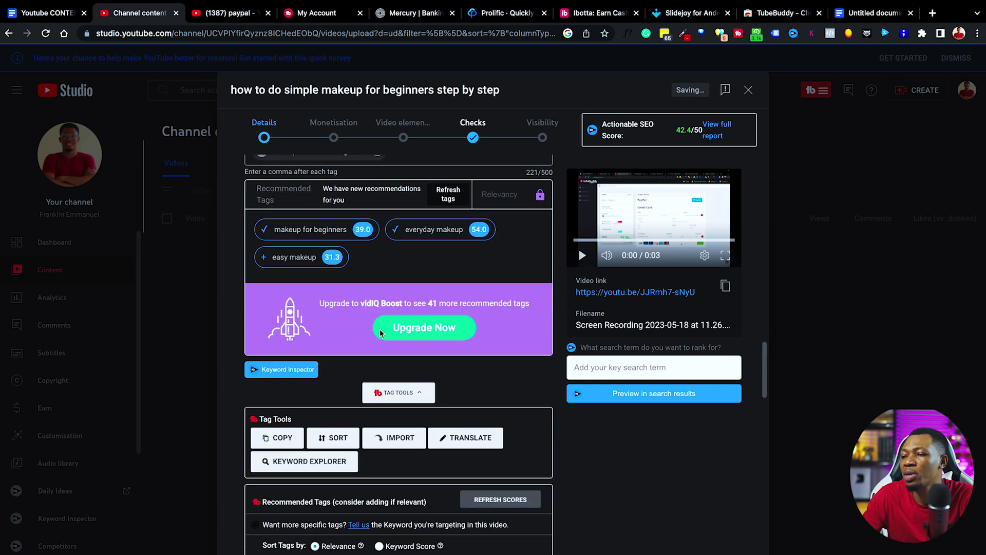
scroll(381, 333, "up", 10)
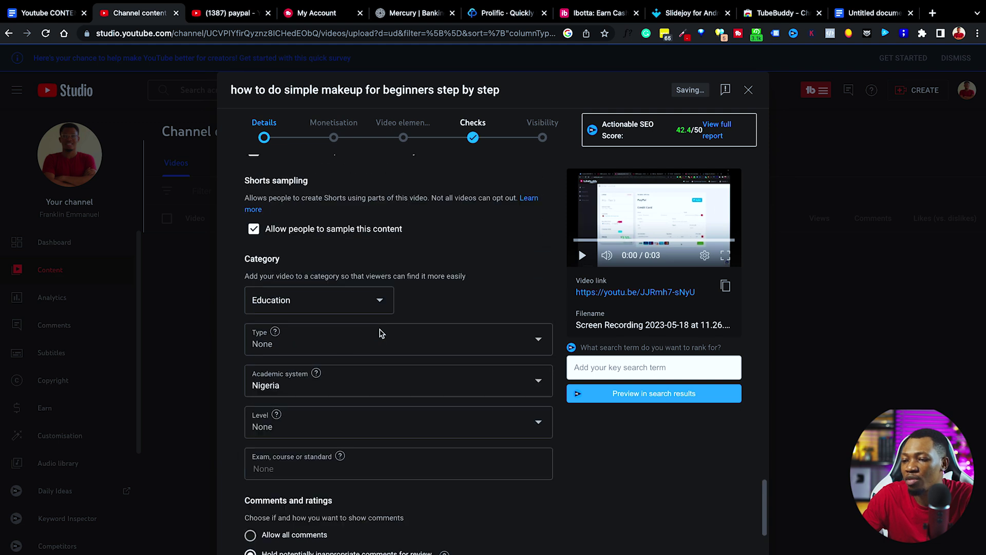
scroll(380, 333, "down", 2)
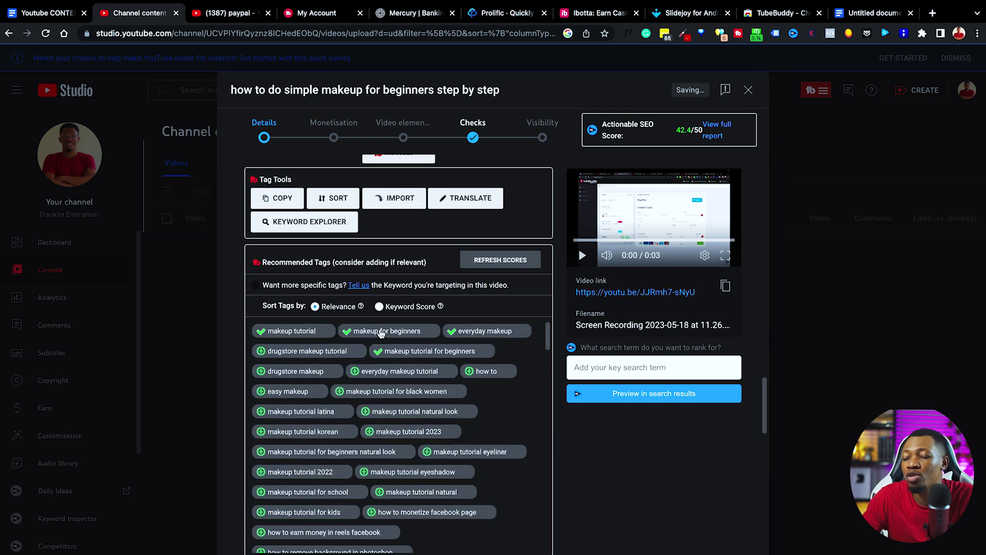